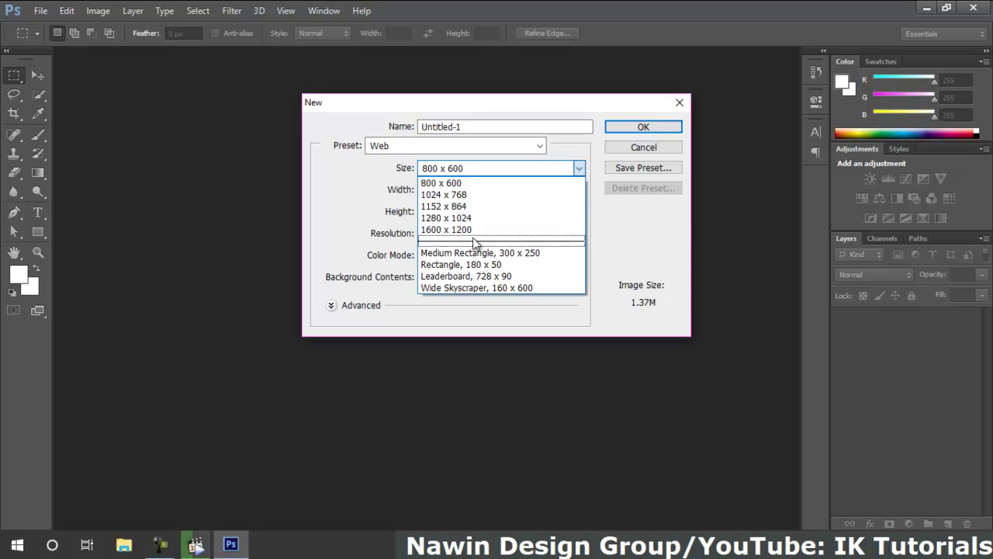
# - Create a new 1600 x 1200 pixel web document with a resolution of 500 pixels/inch
pyautogui.moveTo(471, 231); pyautogui.dragTo(363, 230)
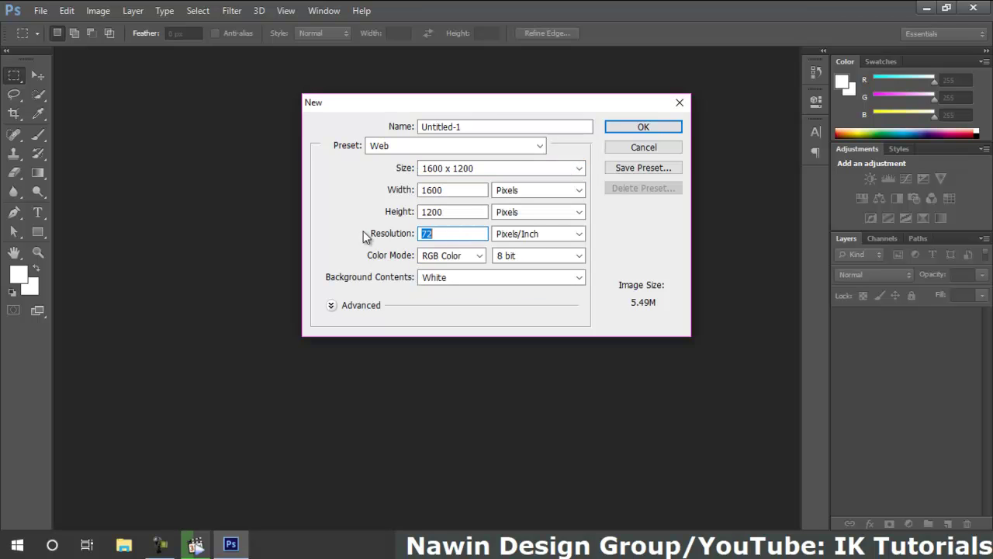
pyautogui.write('500')
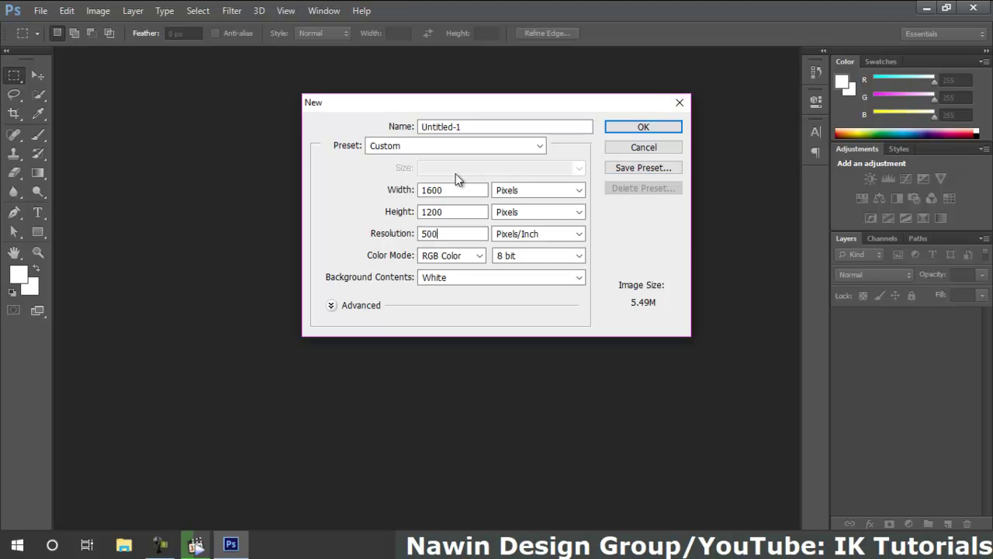
pyautogui.click(665, 127)
# - Set the background colour to light grey c1c1c1 and fill the canvas with it
pyautogui.click(34, 289)
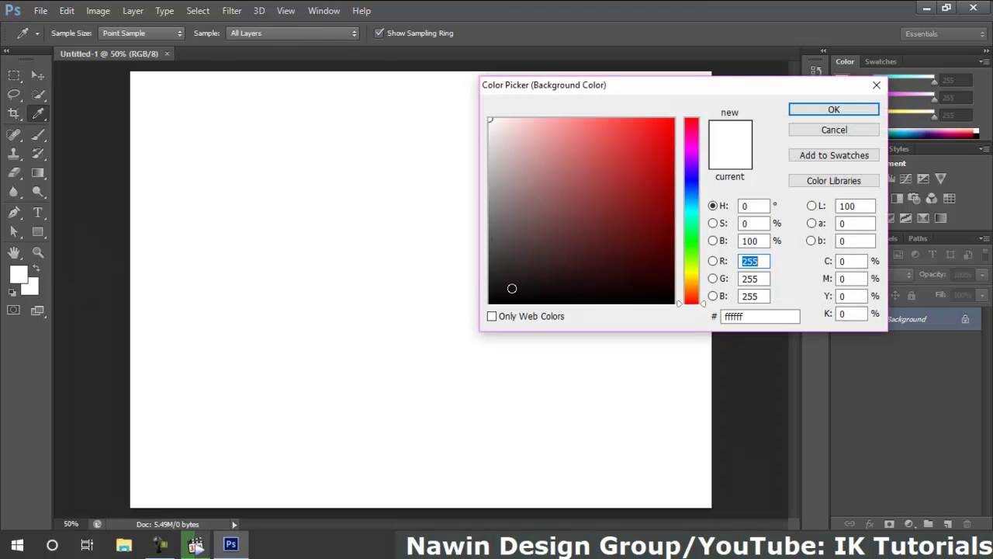
pyautogui.moveTo(521, 215)
pyautogui.mouseDown()
pyautogui.moveTo(467, 184)
pyautogui.moveTo(467, 194)
pyautogui.mouseUp()
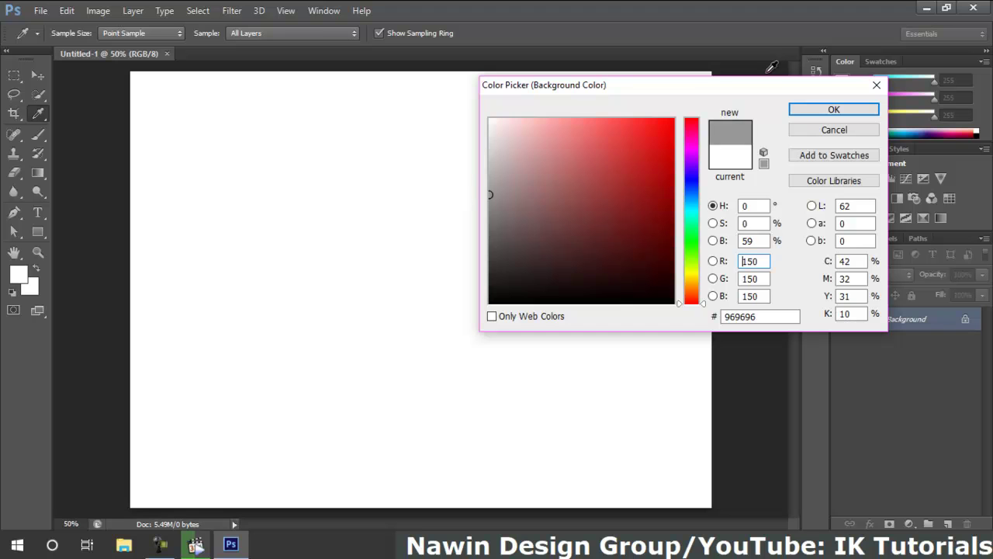
pyautogui.moveTo(529, 191); pyautogui.dragTo(473, 159)
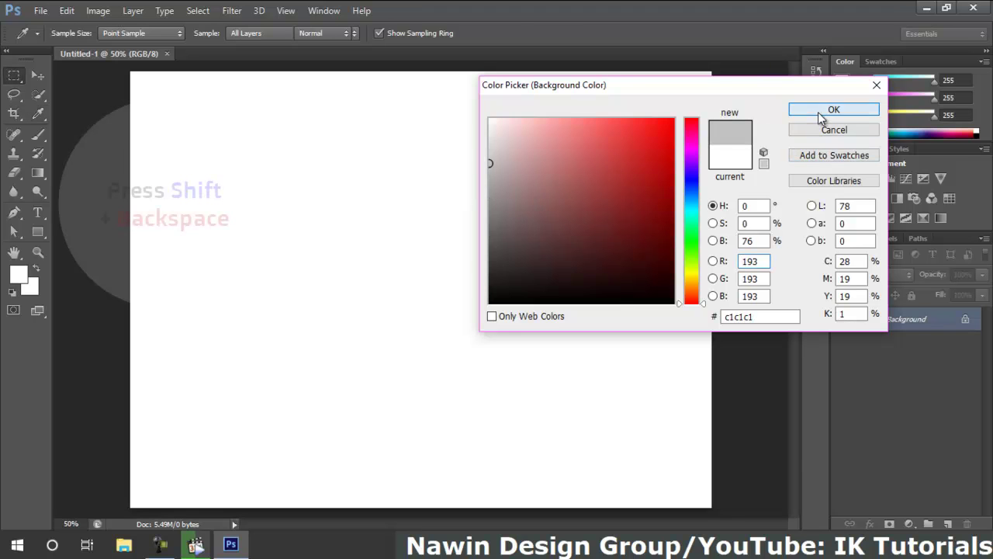
pyautogui.click(826, 112)
pyautogui.hotkey('shift', 'BackSpace')
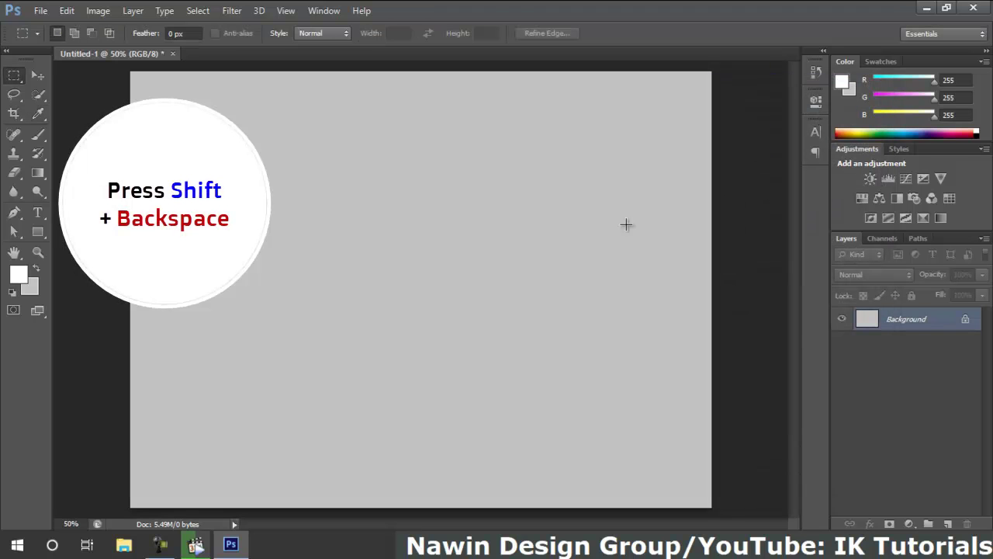
# - Draw a white rectangle about 1572 x 414 px across the middle of the canvas
pyautogui.click(37, 231)
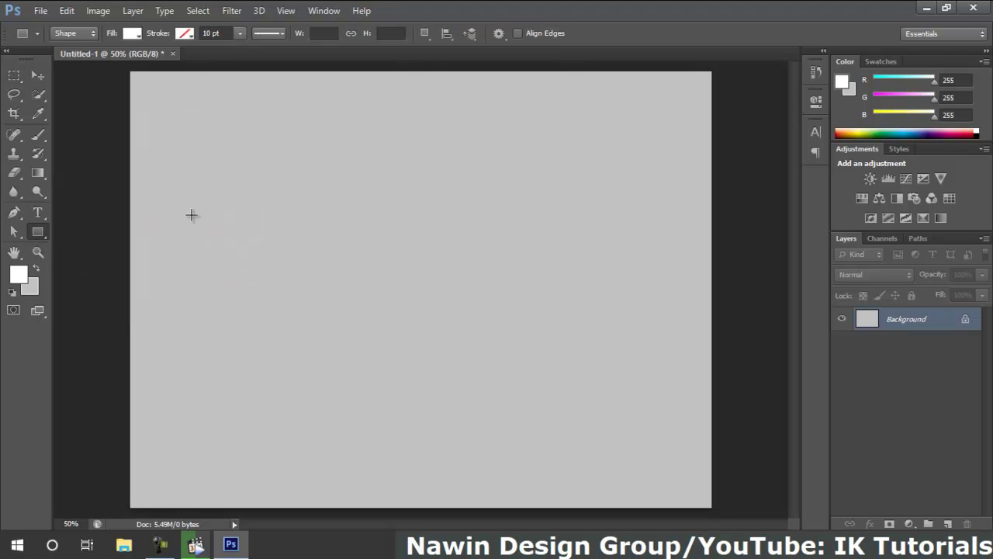
pyautogui.moveTo(137, 232); pyautogui.dragTo(708, 381)
pyautogui.press('v')
# - Draw a closed five-sided pen shape about 594 x 418 px over the white rectangle's left end, pointed on its right side
pyautogui.press('p')
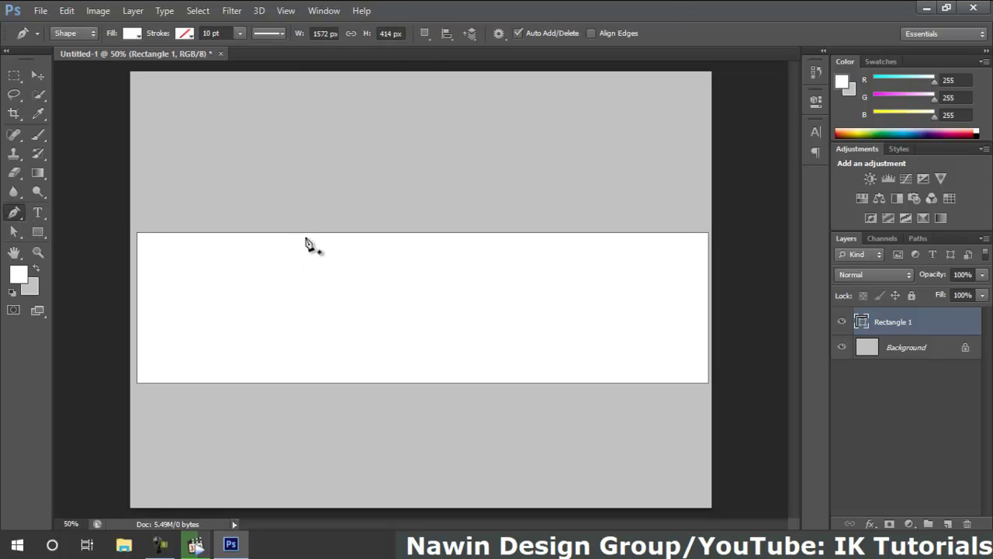
pyautogui.click(308, 233)
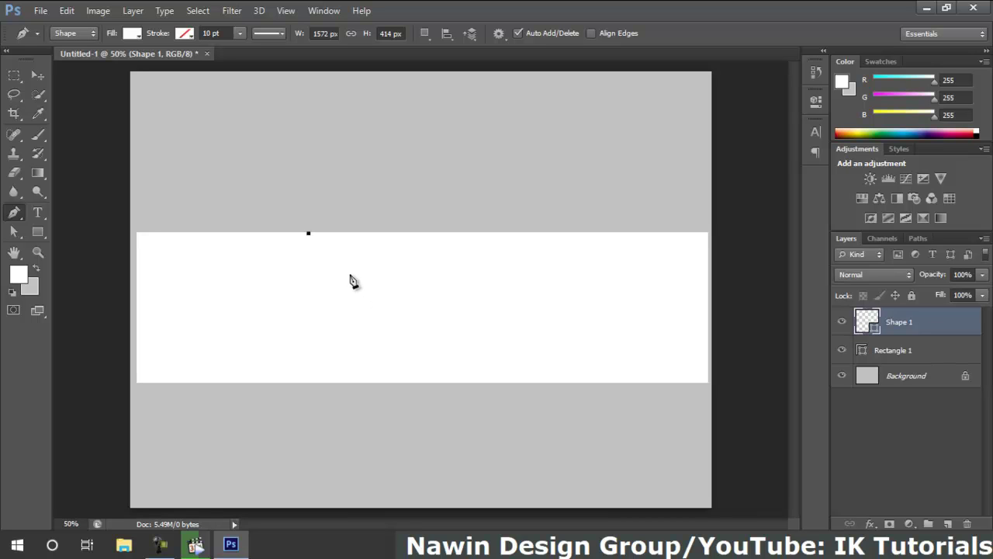
pyautogui.click(354, 275)
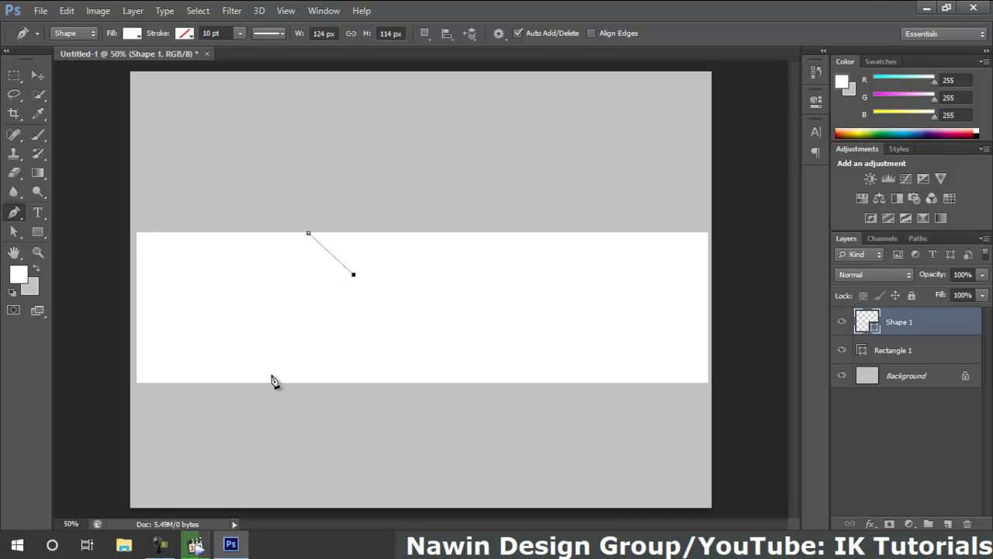
pyautogui.click(273, 382)
pyautogui.click(138, 382)
pyautogui.click(137, 232)
pyautogui.click(308, 233)
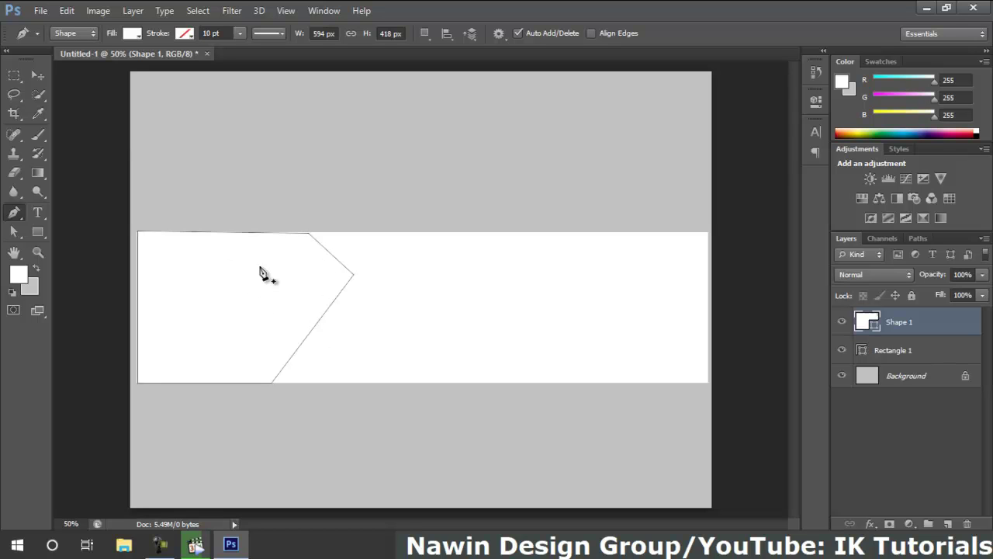
# - Apply a dark red Color Overlay to the five-sided shape and deselect it
pyautogui.click(39, 75)
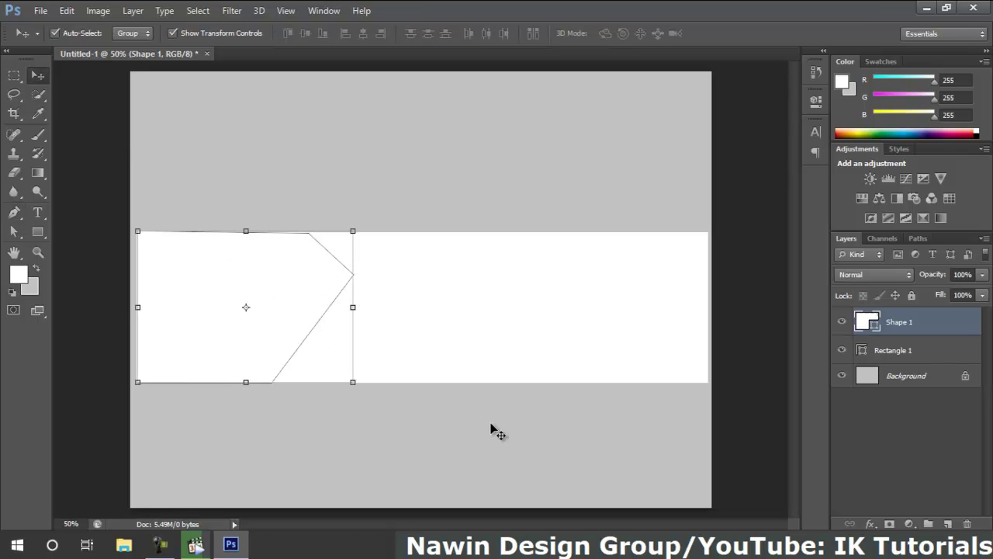
pyautogui.doubleClick(962, 323)
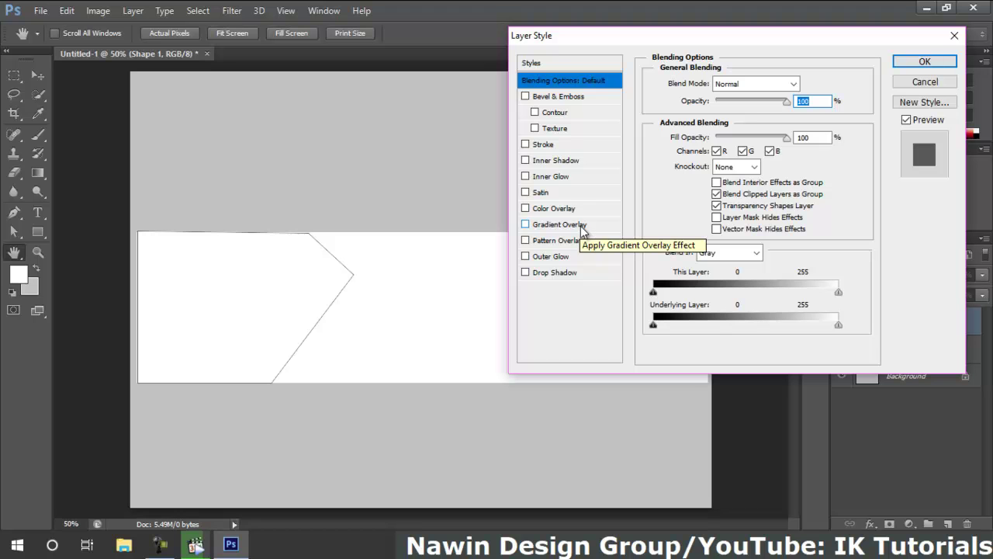
pyautogui.click(525, 209)
pyautogui.click(554, 208)
pyautogui.click(914, 64)
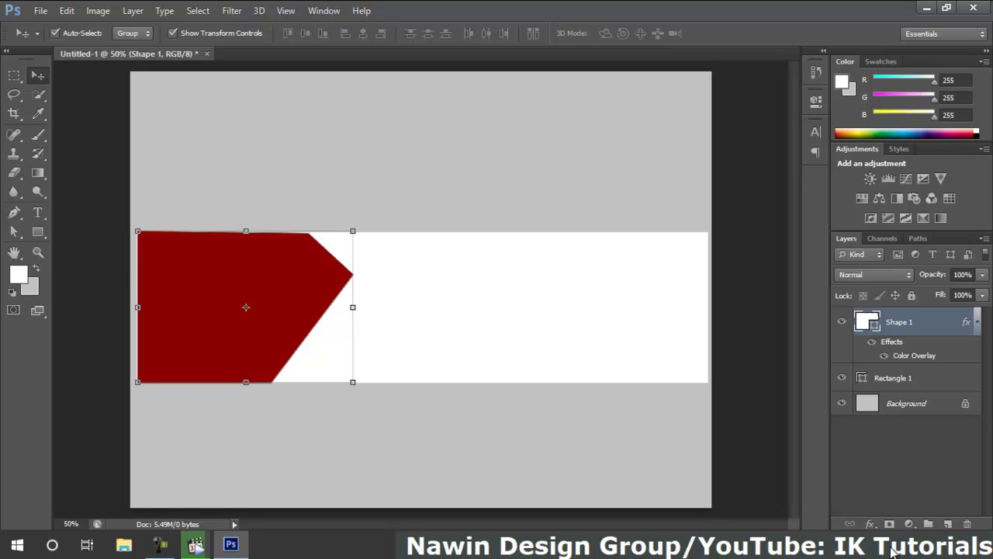
pyautogui.click(908, 466)
# - Draw a pen-shape triangle about 244 x 120 px between the dark red shape's upper slanted edge and the white rectangle's top edge
pyautogui.click(14, 212)
pyautogui.click(71, 207)
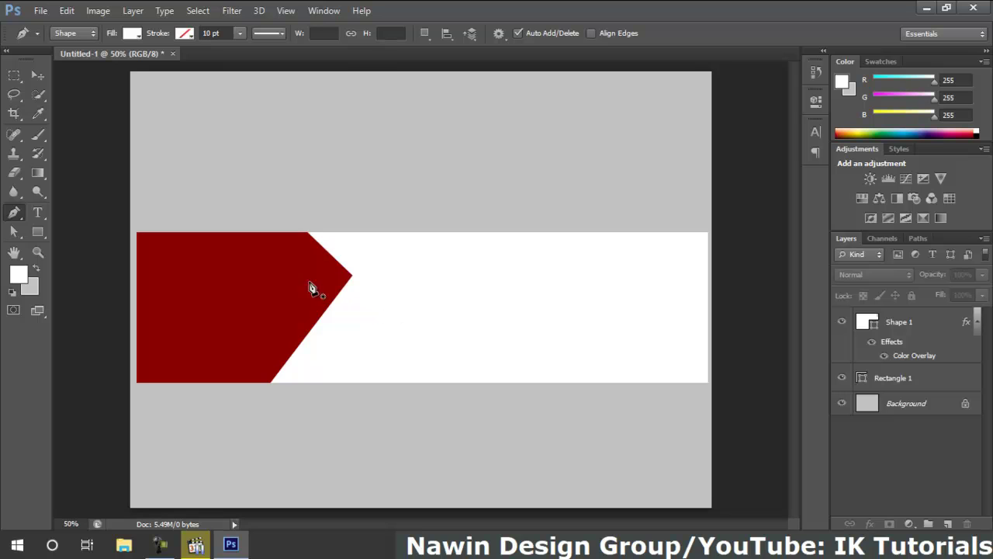
pyautogui.click(307, 233)
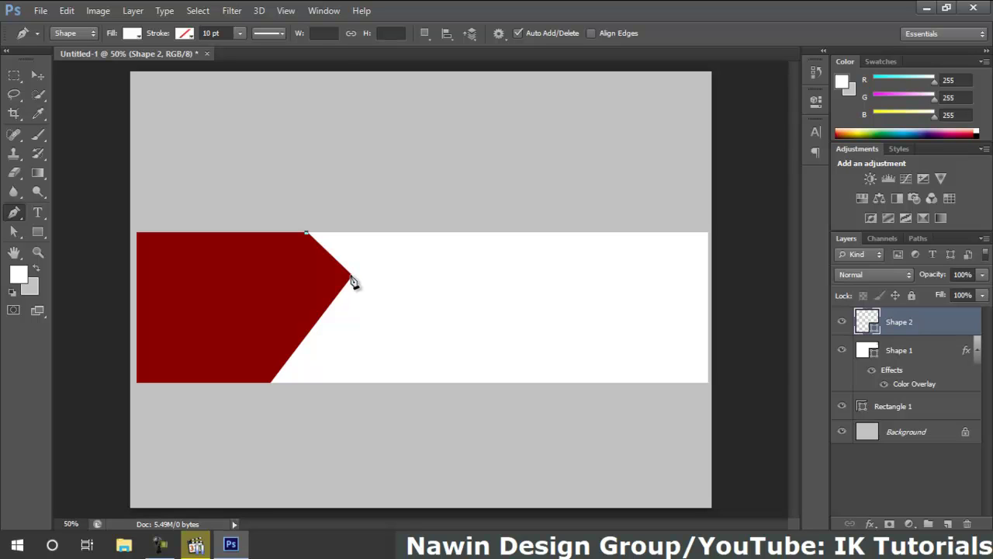
pyautogui.click(353, 276)
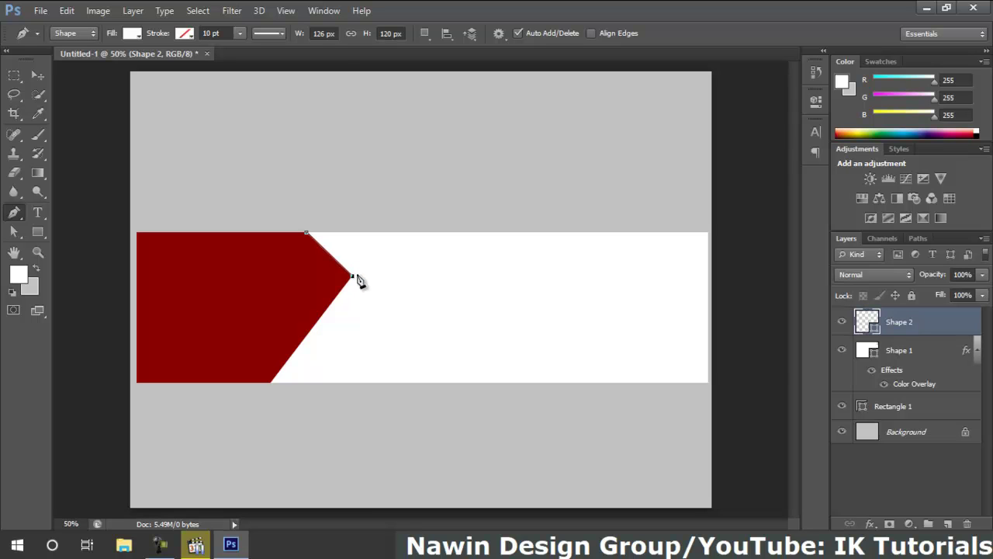
pyautogui.click(390, 238)
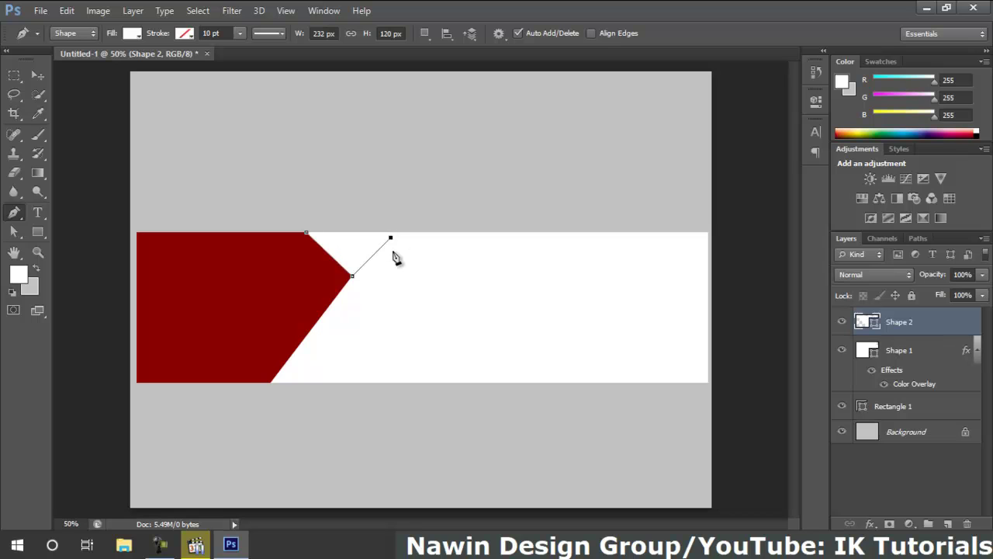
pyautogui.hotkey('ctrl', 'z')
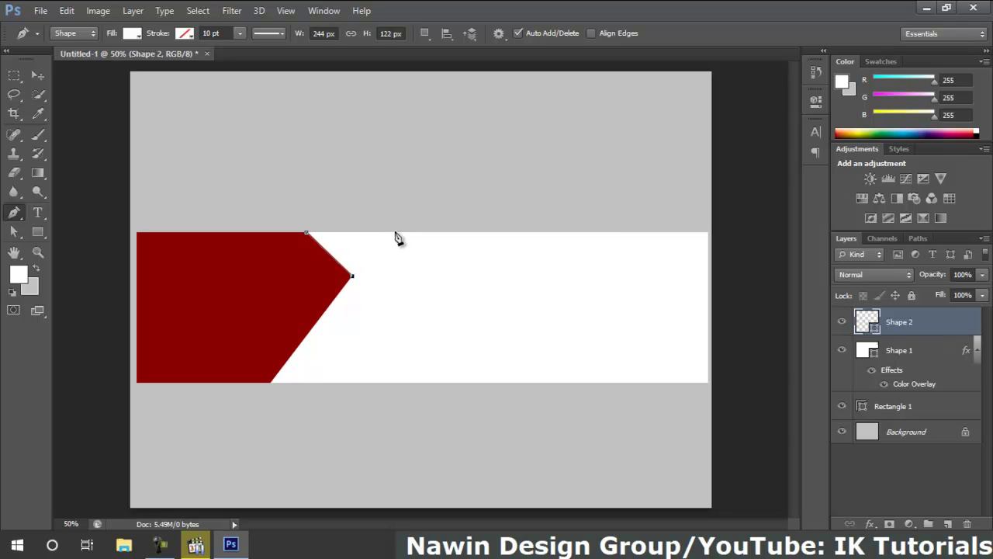
pyautogui.click(396, 234)
pyautogui.click(307, 237)
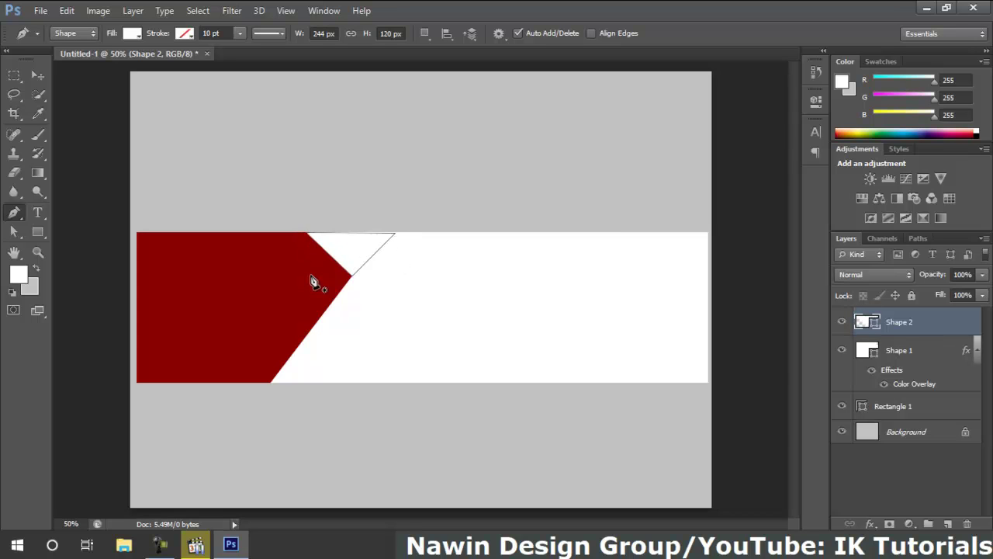
pyautogui.click(37, 75)
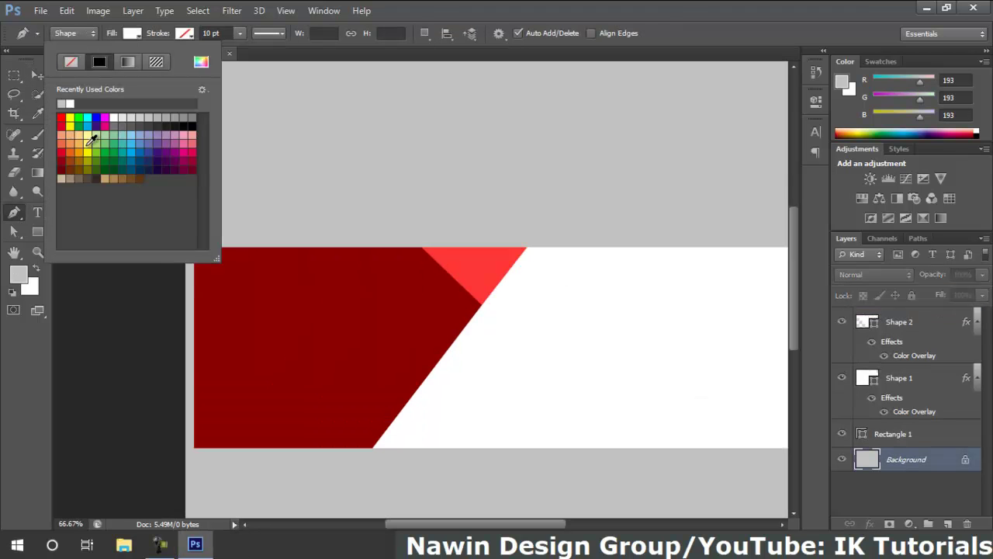
# - Draw an orange-filled, four-sided slanted band about 248 x 229 px along the right edges of the light red triangle and dark red shape
pyautogui.click(70, 155)
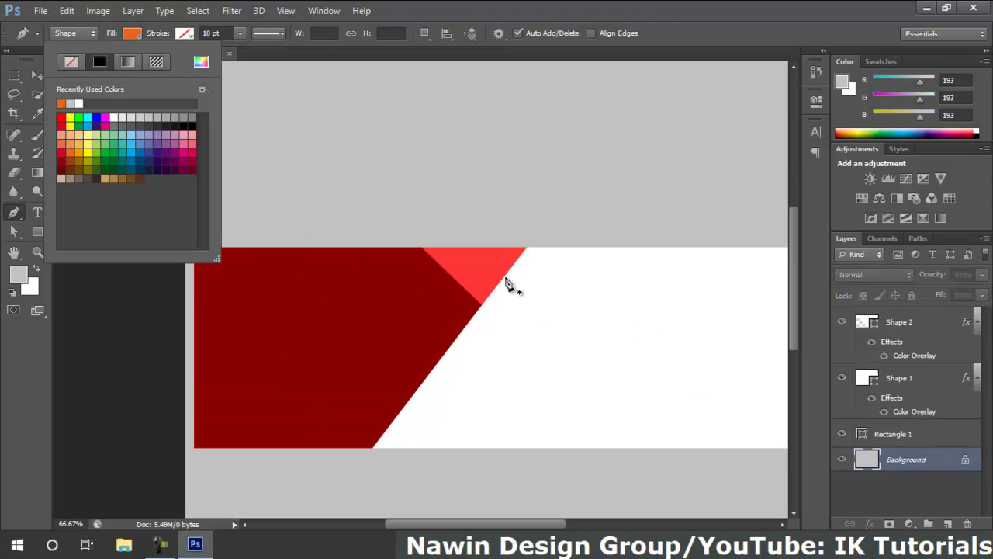
pyautogui.click(527, 248)
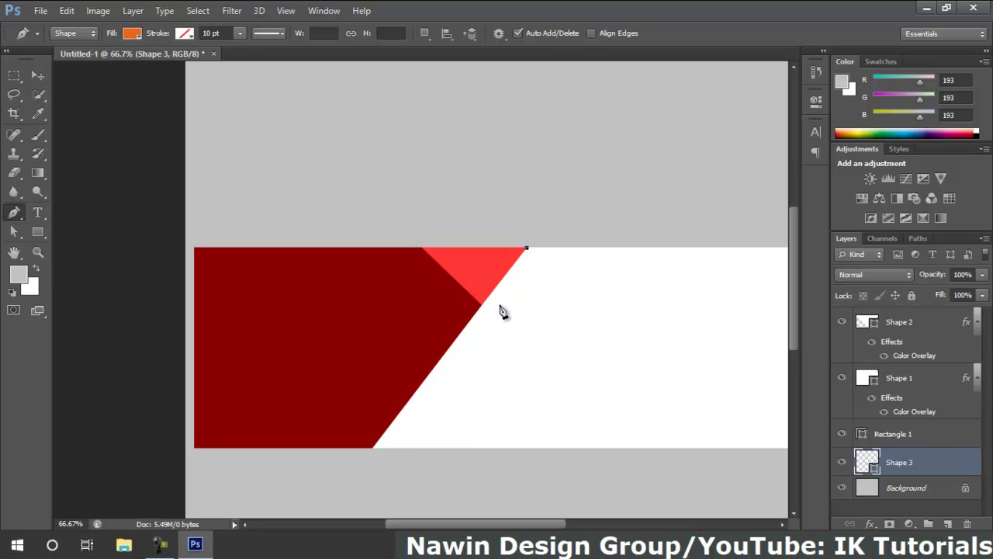
pyautogui.click(455, 345)
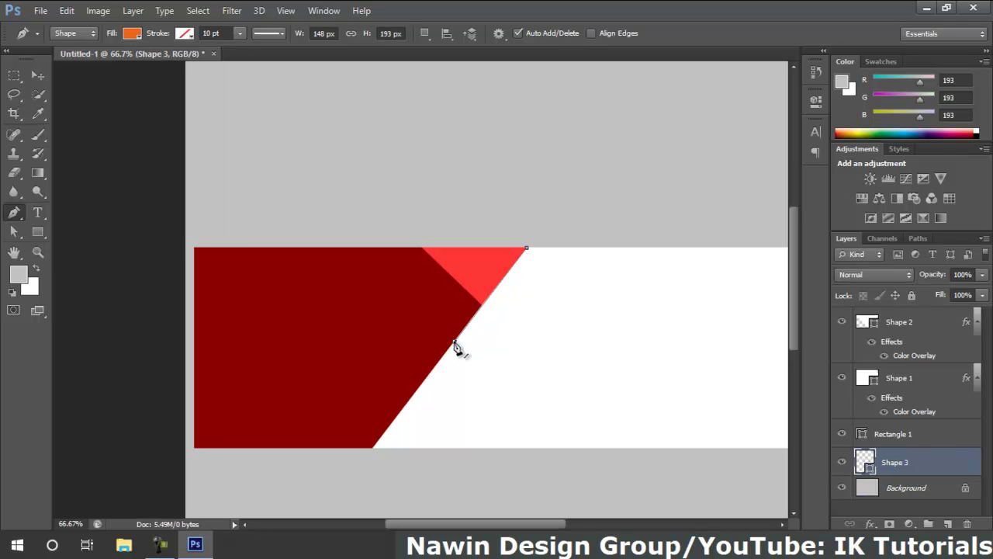
pyautogui.click(495, 359)
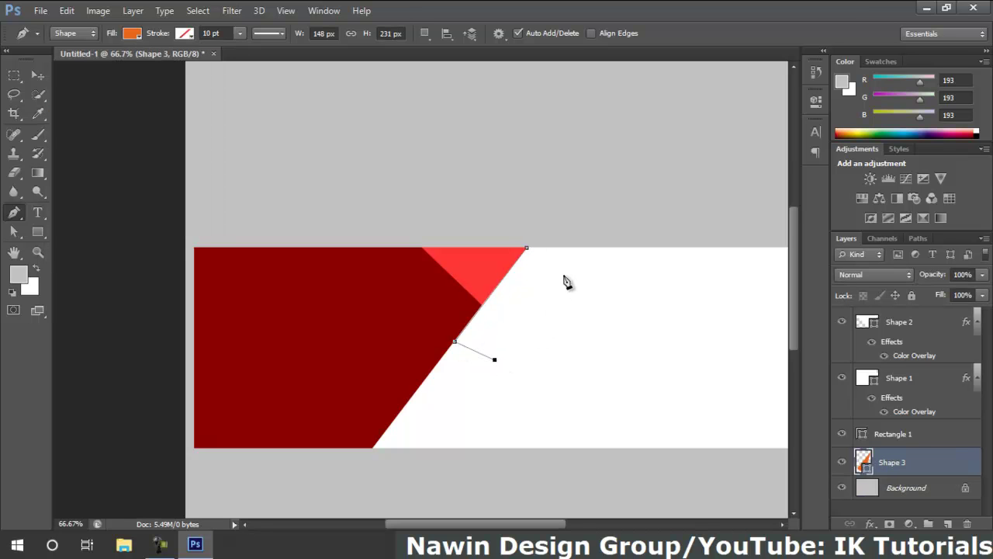
pyautogui.click(574, 248)
pyautogui.click(527, 248)
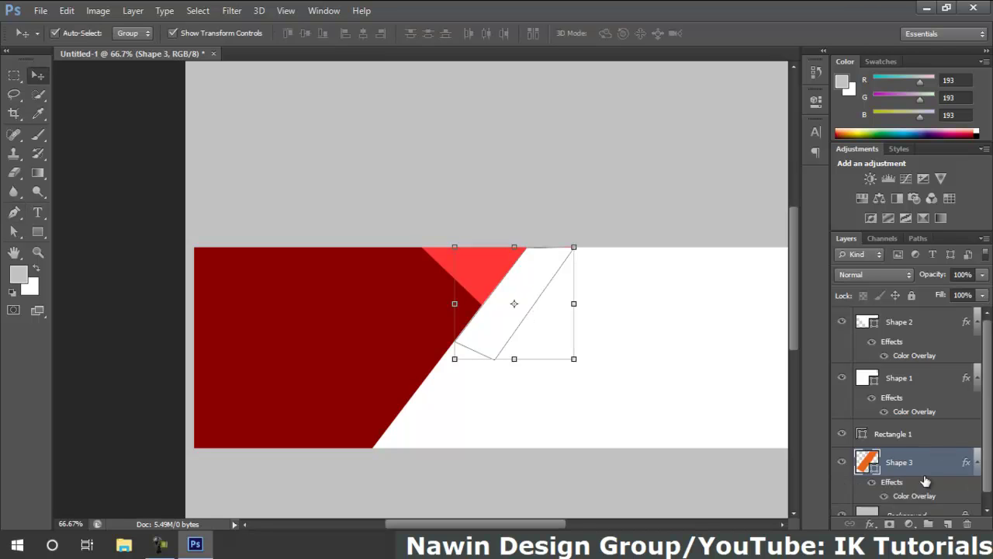
# - Move the slanted band's layer to the top of the layer stack and fit the band against the neighbouring slanted edge
pyautogui.moveTo(925, 468)
pyautogui.mouseDown()
pyautogui.moveTo(922, 300)
pyautogui.moveTo(925, 313)
pyautogui.mouseUp()
pyautogui.click(629, 496)
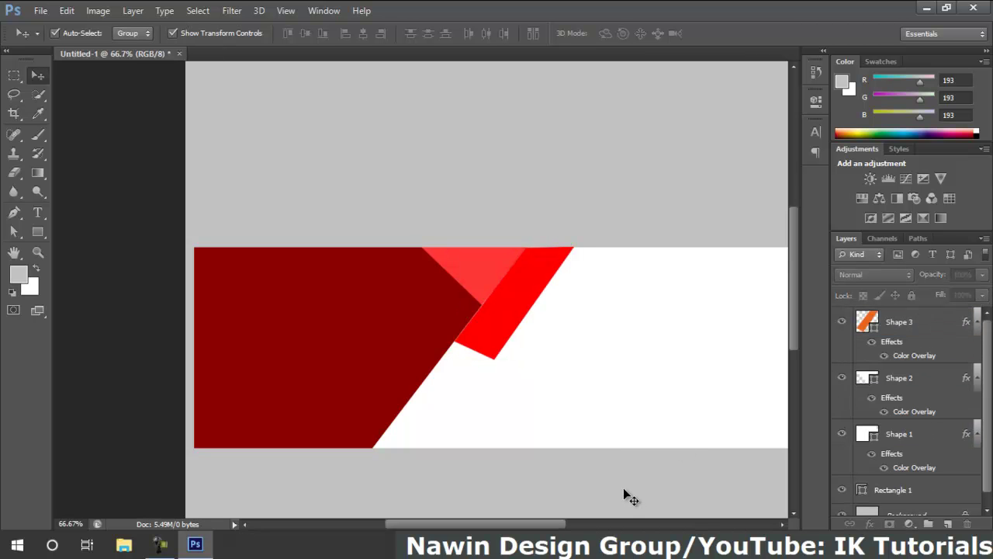
pyautogui.moveTo(511, 296); pyautogui.dragTo(513, 296)
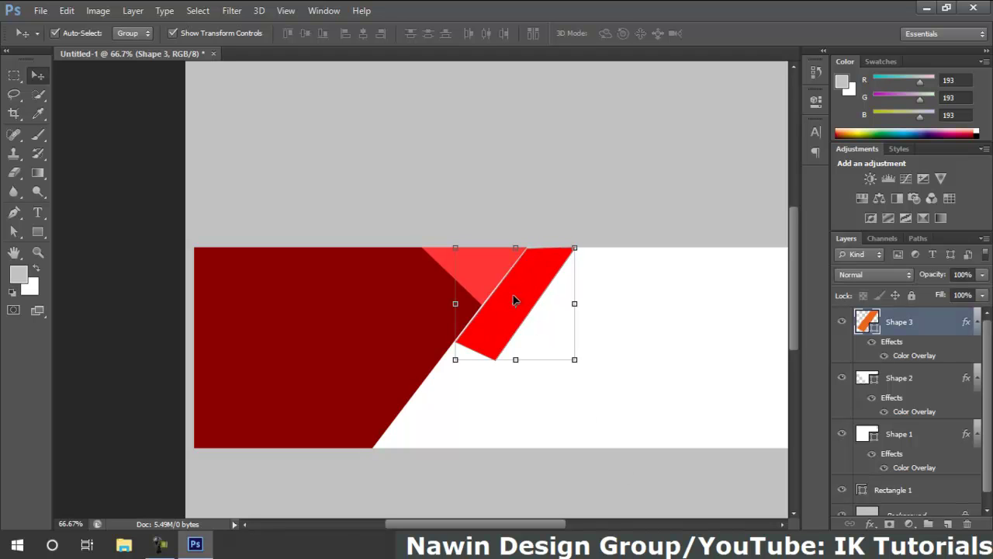
pyautogui.press('z')
pyautogui.click(526, 284)
pyautogui.click(526, 284)
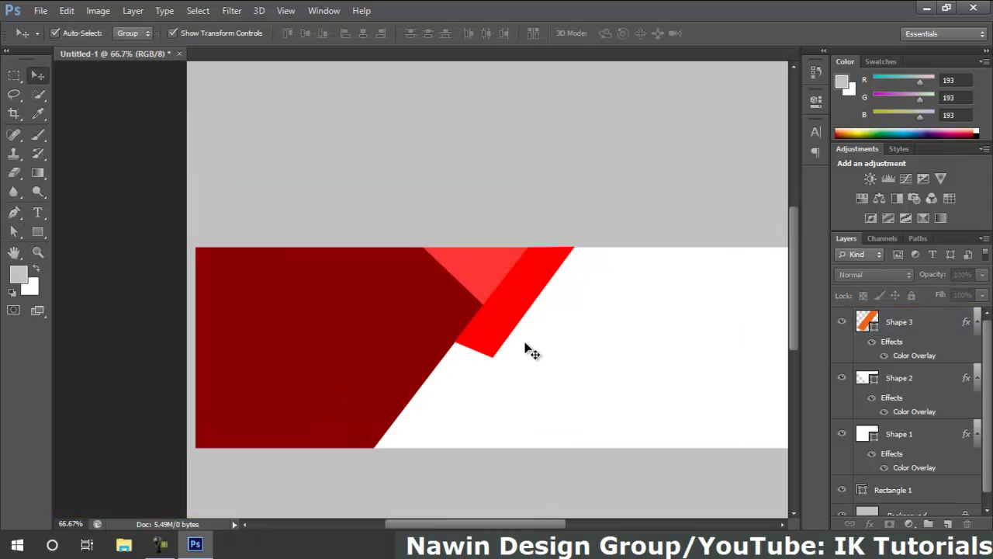
# - Draw a narrow orange strip about 189 x 218 px along the dark red shape's lower slanted edge, from the bright red band to the rectangle's bottom
pyautogui.click(510, 307)
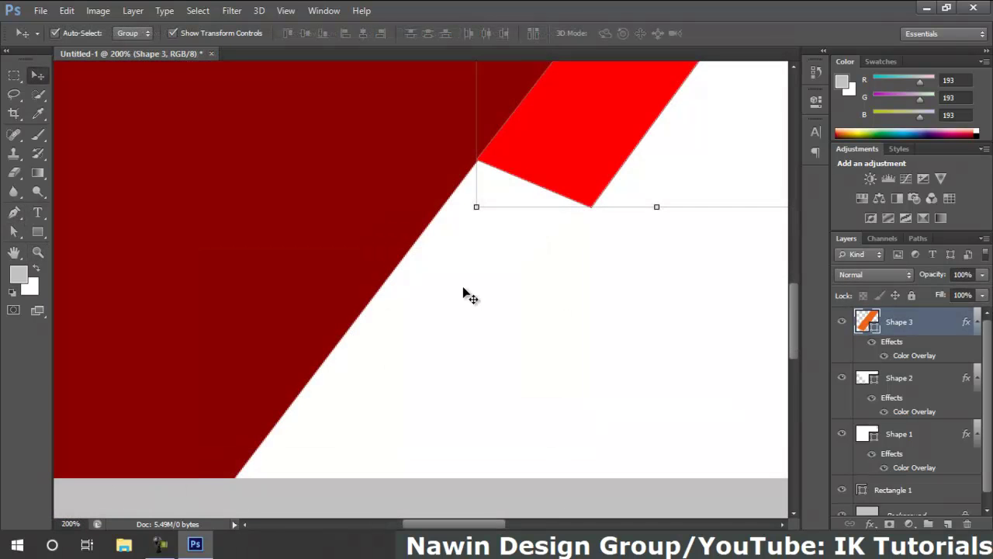
pyautogui.click(13, 212)
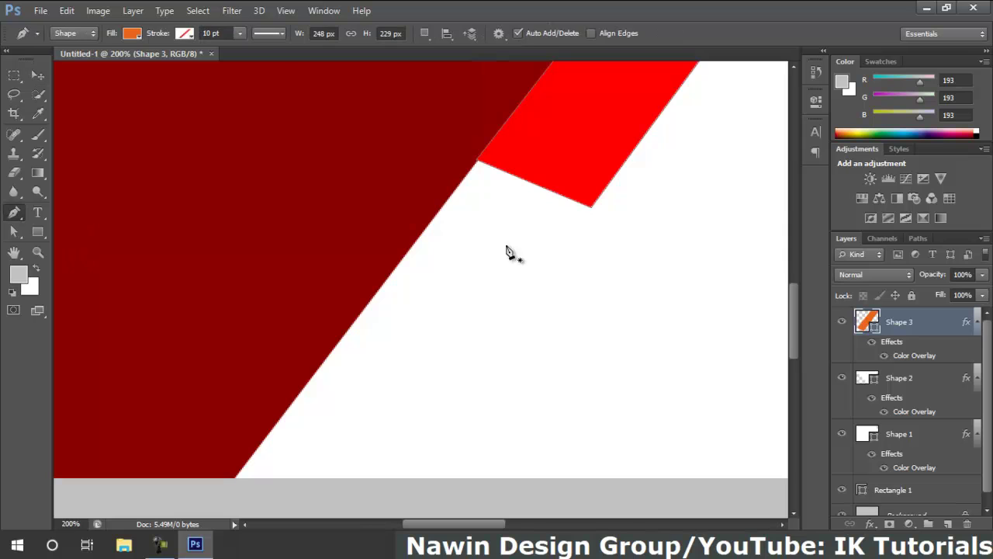
pyautogui.click(477, 163)
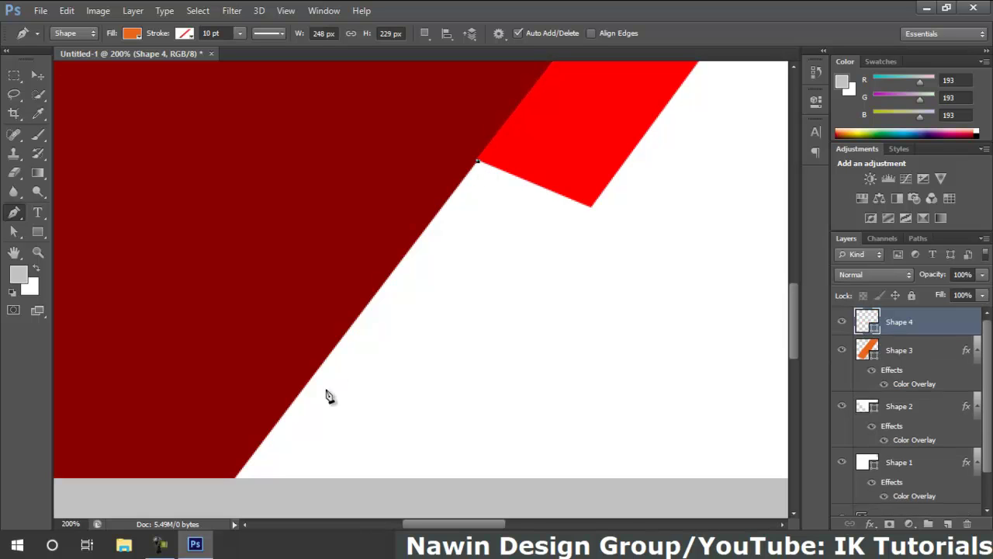
pyautogui.click(233, 478)
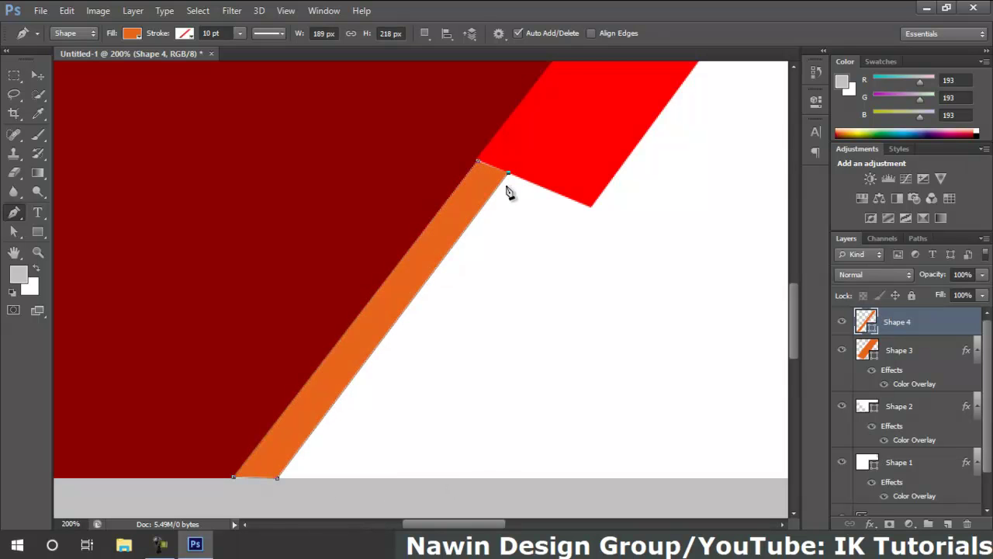
# - Shift the narrow orange strip slightly to adjust its fit between the dark red shape and the bright red band
pyautogui.click(38, 75)
pyautogui.click(556, 287)
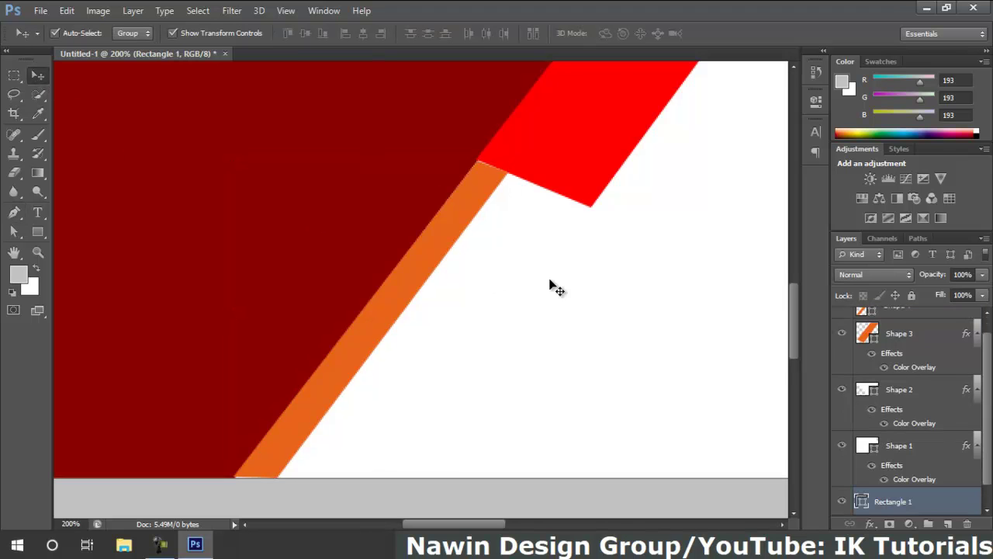
pyautogui.moveTo(457, 225); pyautogui.dragTo(462, 224)
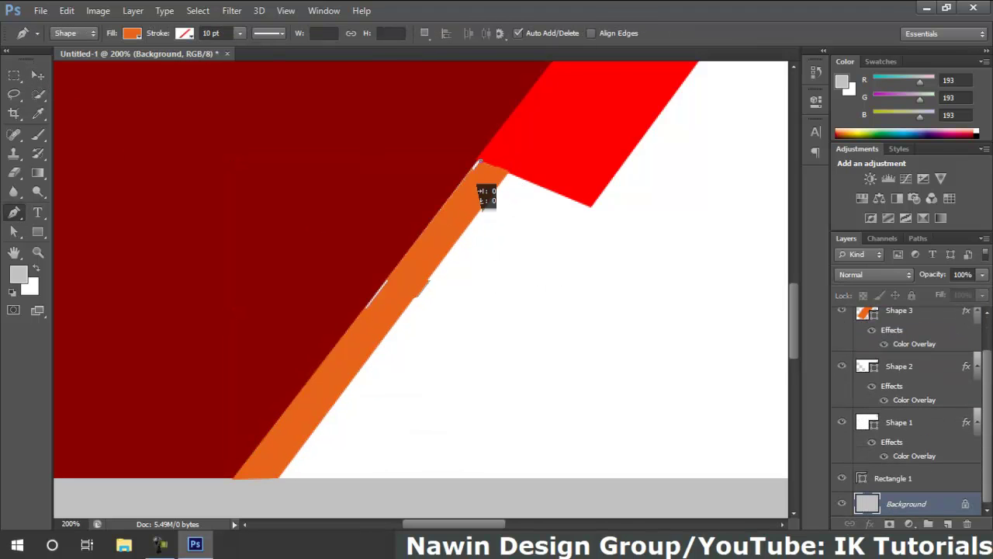
# - Draw a four-sided slanted band about 235 x 210 px from the narrow orange strip's outer edge, between the bright red band's end and the rectangle's bottom
pyautogui.click(510, 173)
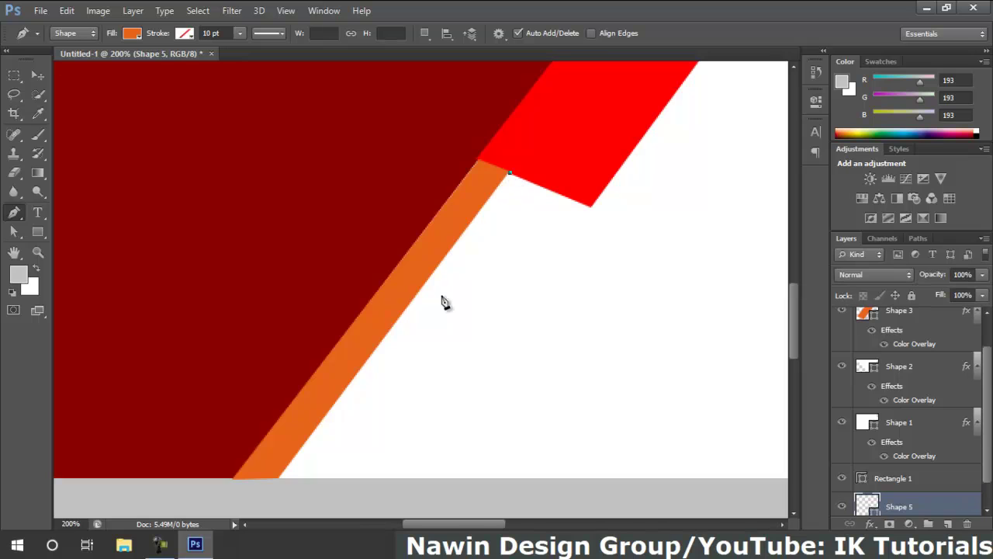
pyautogui.click(279, 479)
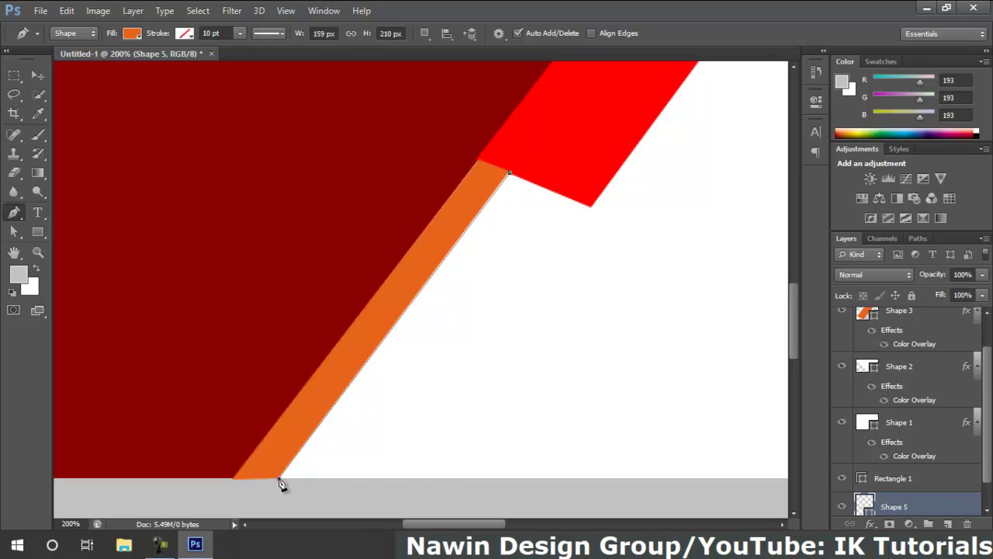
pyautogui.click(432, 478)
pyautogui.click(621, 223)
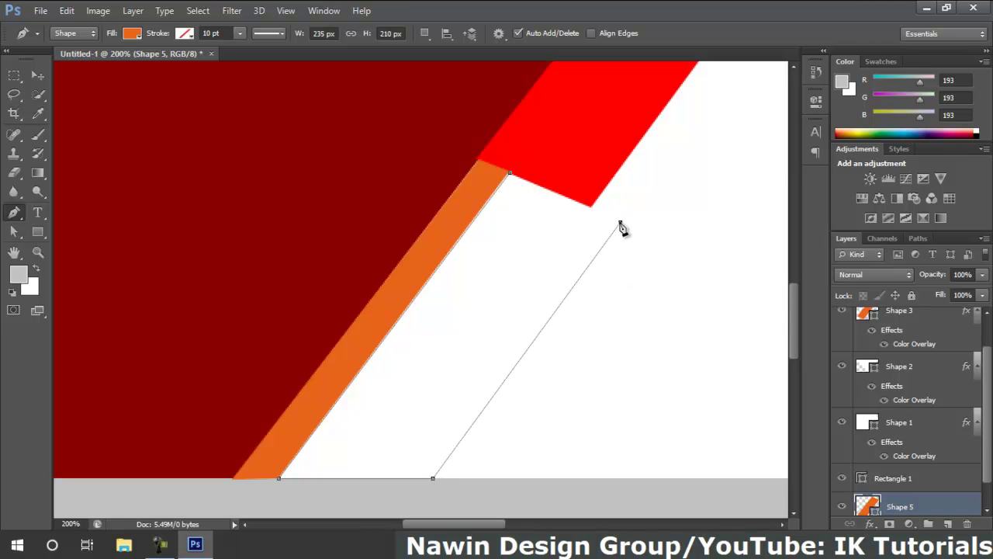
pyautogui.click(511, 180)
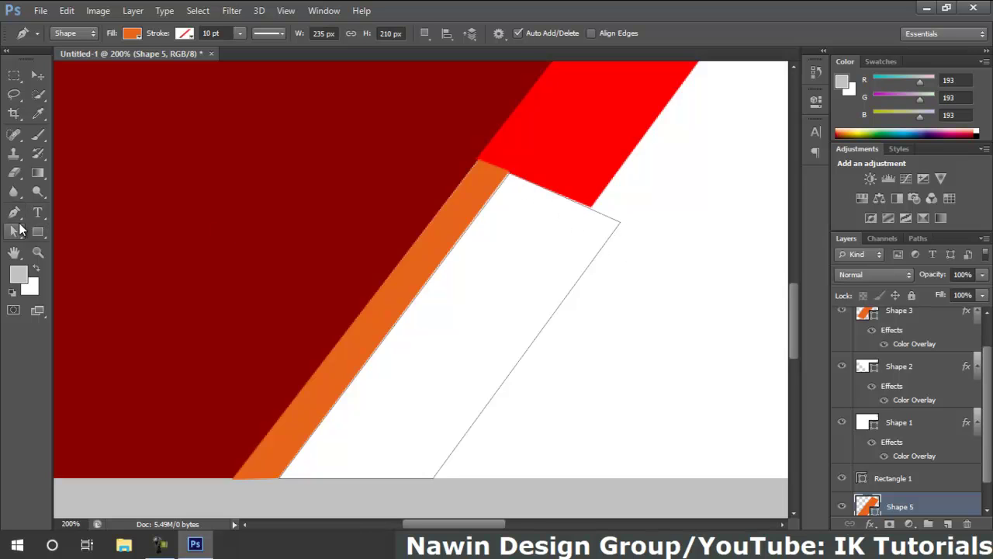
# - Nudge the new band's upper outer corner point into line with the bright red band's end and move its layer to the top of the stack
pyautogui.click(14, 231)
pyautogui.click(610, 236)
pyautogui.moveTo(621, 223); pyautogui.dragTo(622, 220)
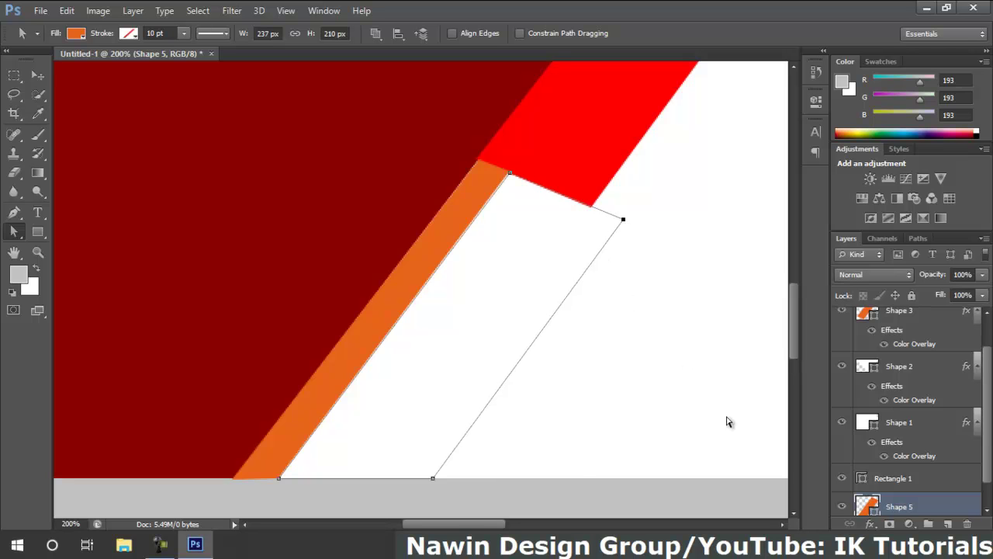
pyautogui.scroll(-1, 990, 412)
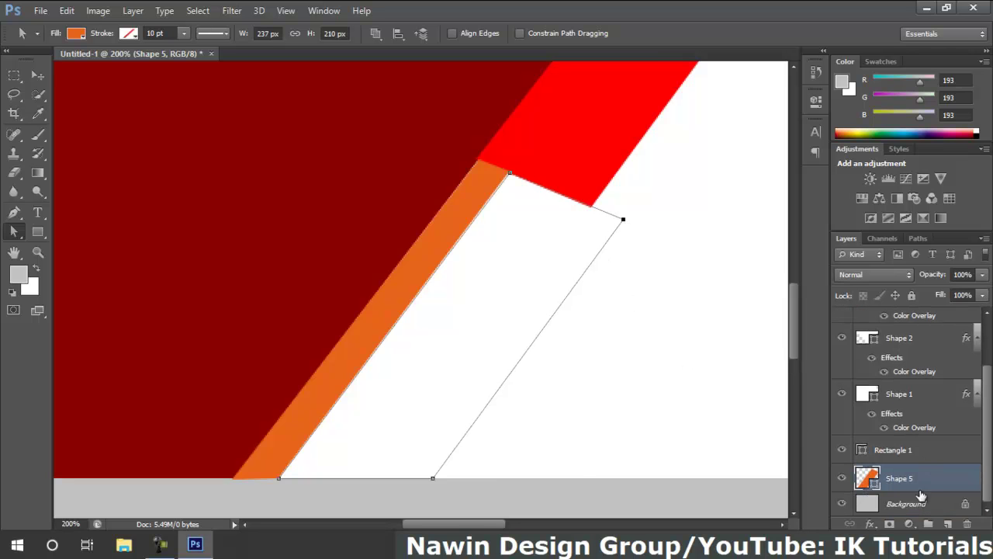
pyautogui.moveTo(962, 480); pyautogui.dragTo(958, 310)
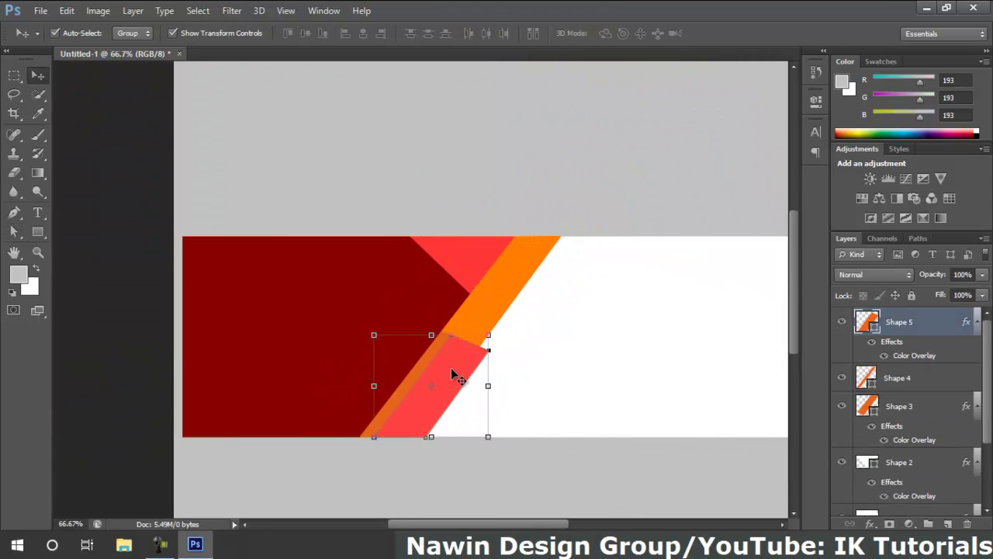
# - Copy the layer style of the light red triangle and paste it onto the lower slanted band
pyautogui.click(455, 250)
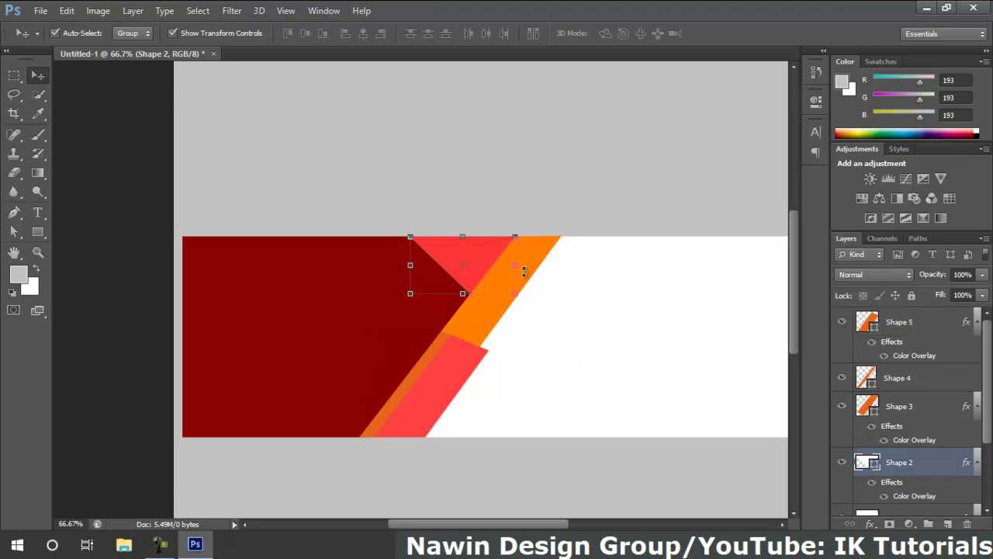
pyautogui.rightClick(925, 454)
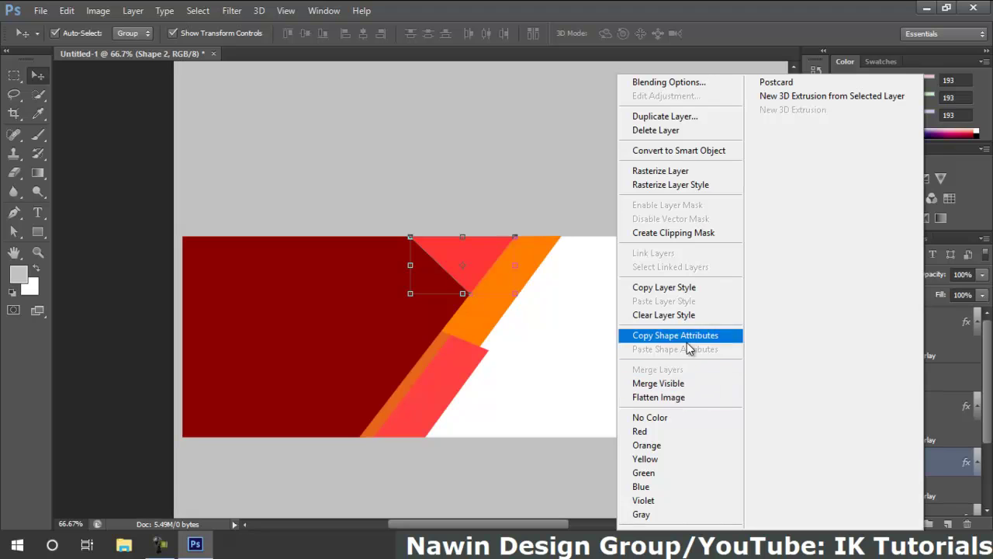
pyautogui.click(686, 290)
pyautogui.click(451, 383)
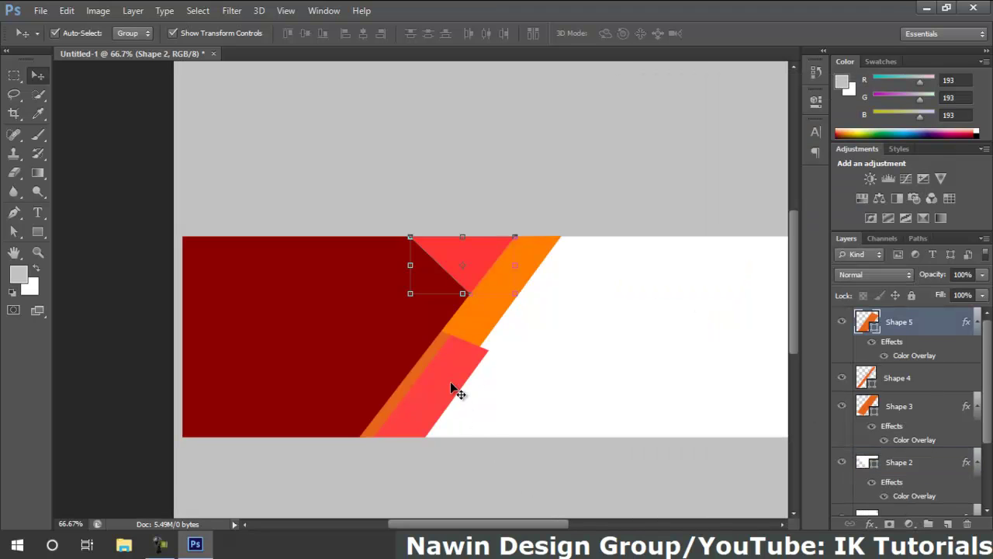
pyautogui.rightClick(910, 323)
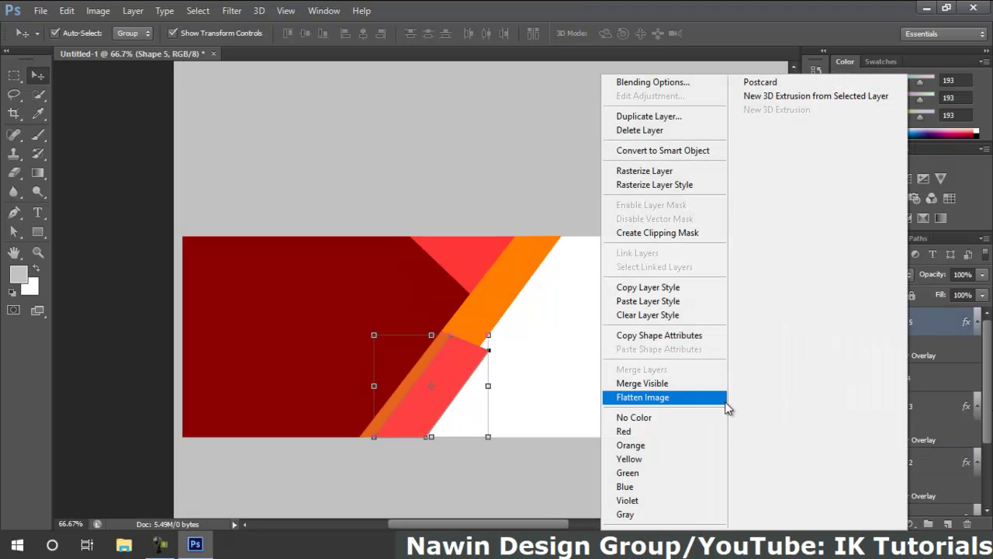
pyautogui.click(706, 307)
pyautogui.click(623, 485)
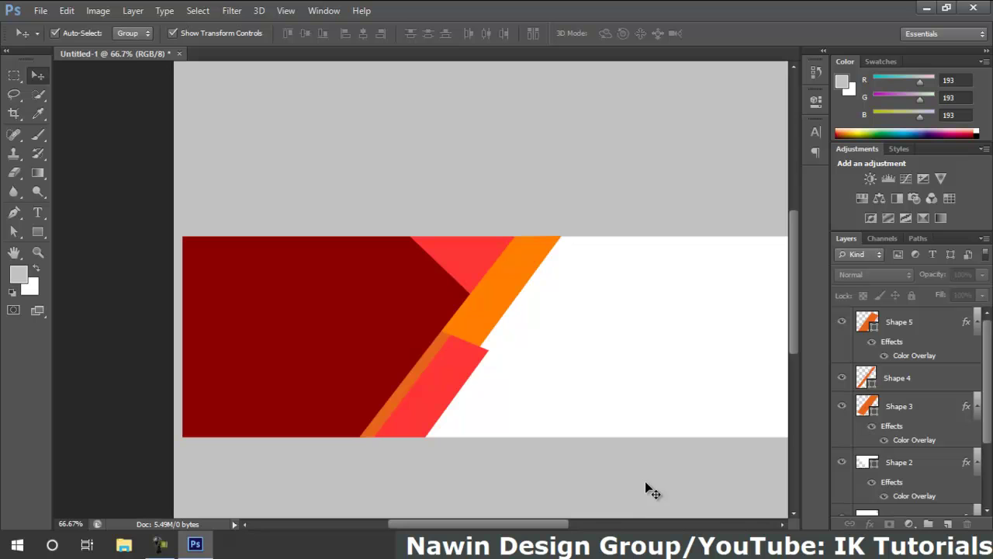
# - Draw an orange four-sided band about 273 x 249 px slanting from the upper orange band's outer edge down to the white rectangle's bottom
pyautogui.click(14, 212)
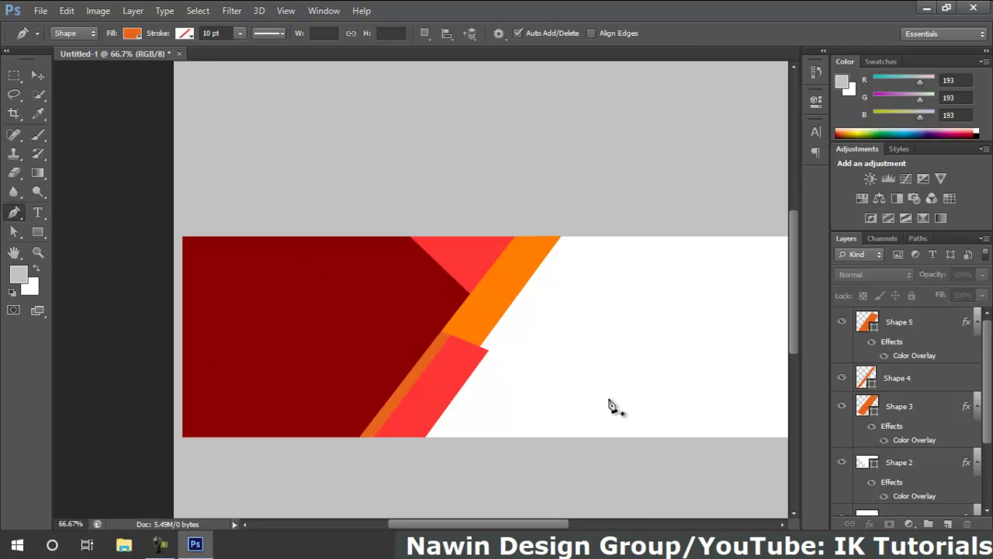
pyautogui.click(503, 316)
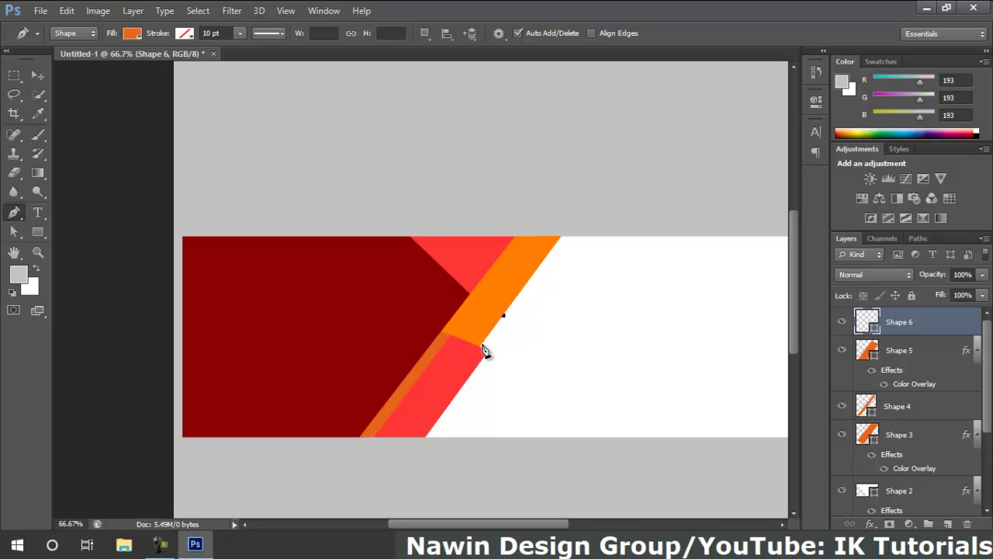
pyautogui.click(481, 348)
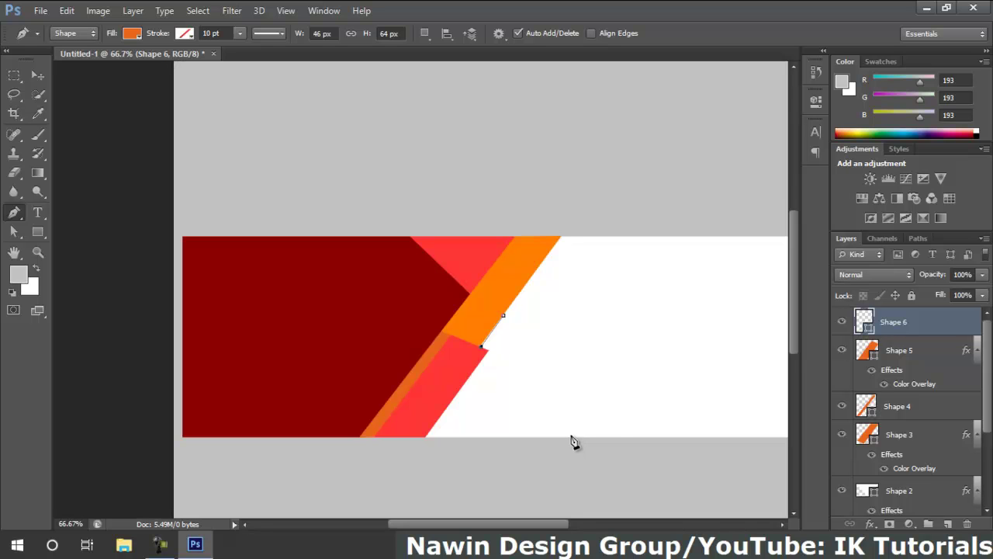
pyautogui.click(571, 435)
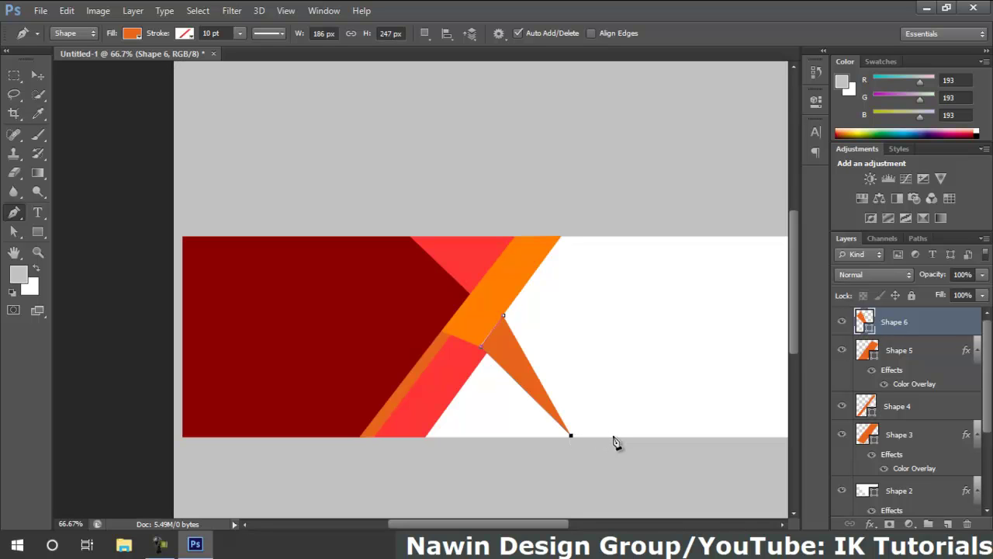
pyautogui.click(613, 437)
pyautogui.click(505, 323)
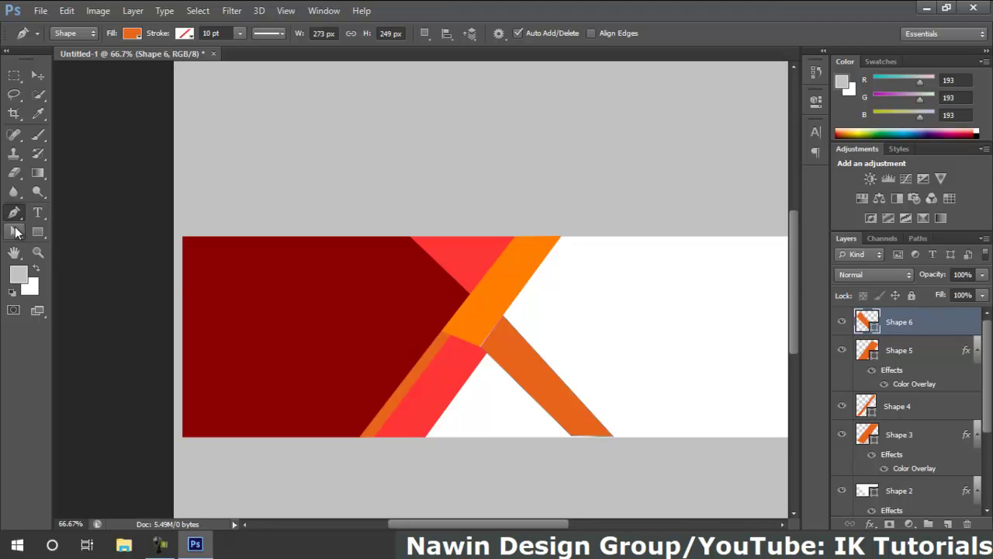
pyautogui.click(17, 232)
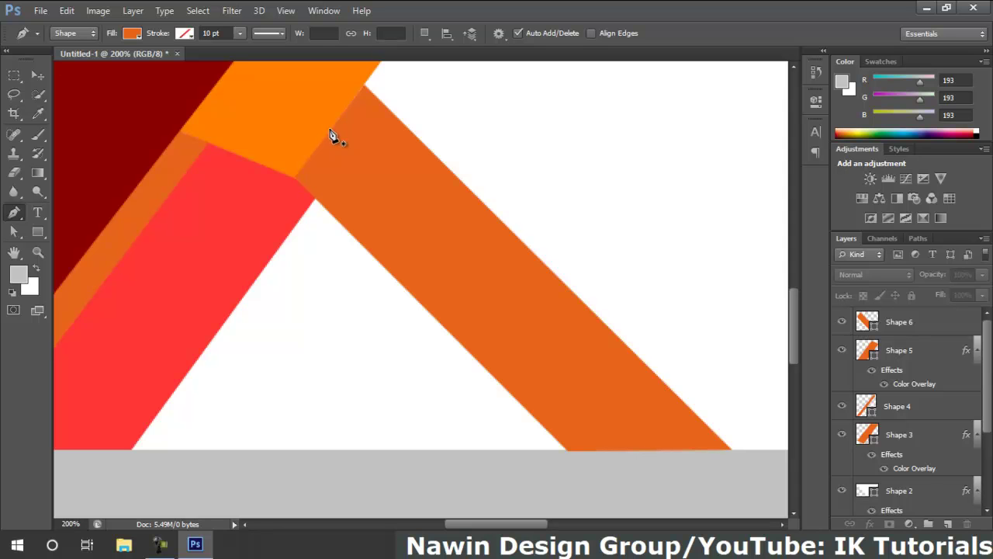
# - Draw a narrower band about 239 x 219 px over the inner half of the new slanted orange band, down to the rectangle's bottom
pyautogui.click(331, 133)
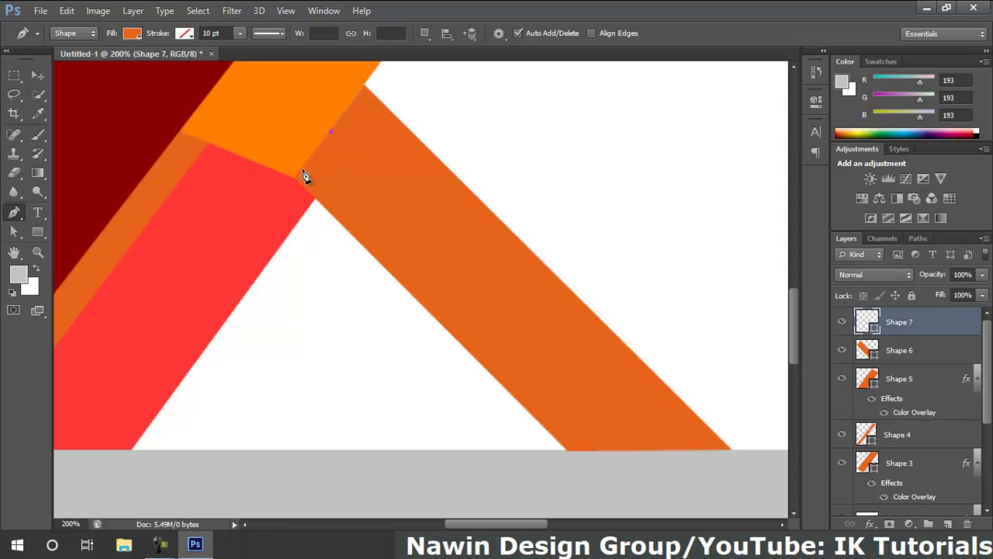
pyautogui.click(295, 176)
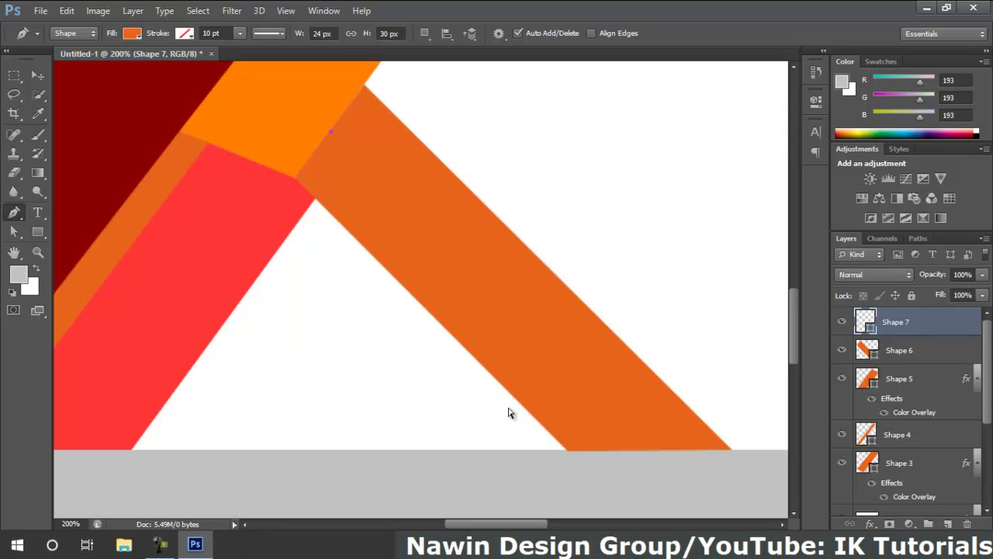
pyautogui.click(296, 179)
pyautogui.click(568, 450)
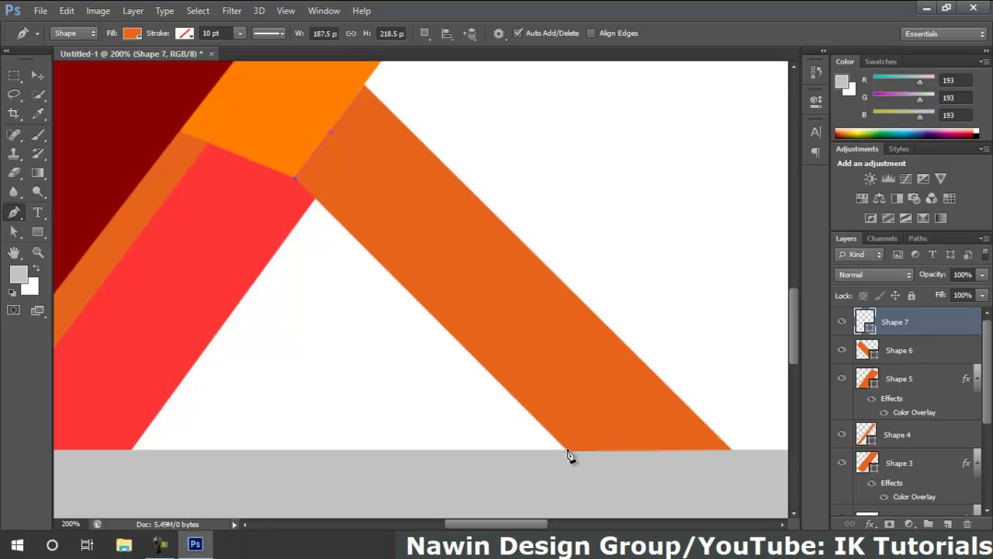
pyautogui.click(642, 450)
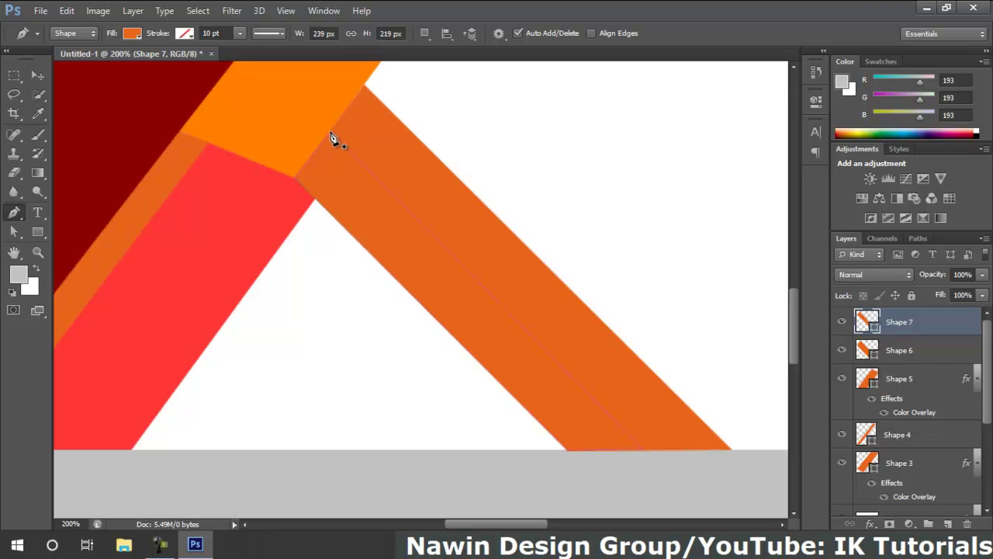
# - Apply a Color Overlay of dark yellow d69c00 to the narrower inner band
pyautogui.click(38, 75)
pyautogui.doubleClick(842, 319)
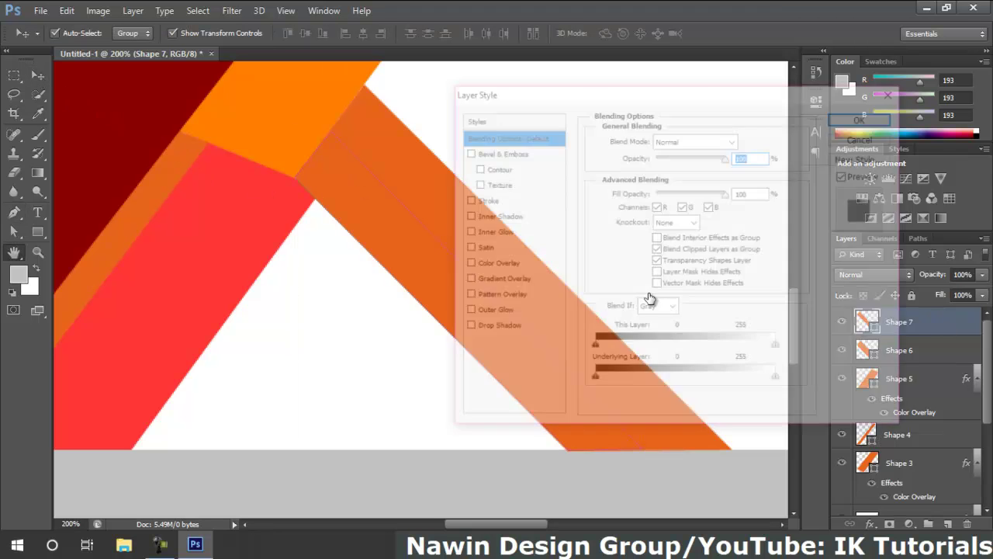
pyautogui.click(469, 264)
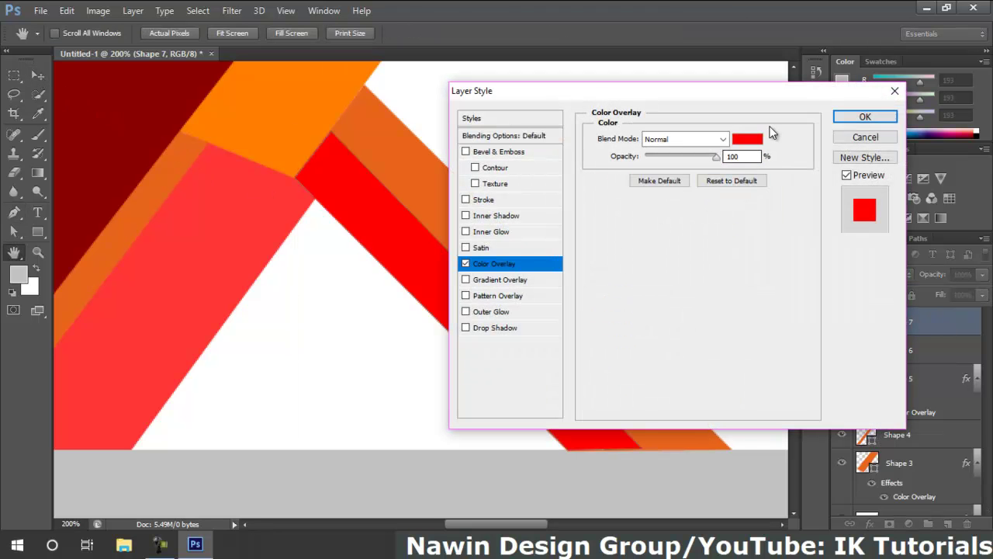
pyautogui.click(748, 139)
pyautogui.moveTo(688, 256); pyautogui.dragTo(687, 280)
pyautogui.click(672, 204)
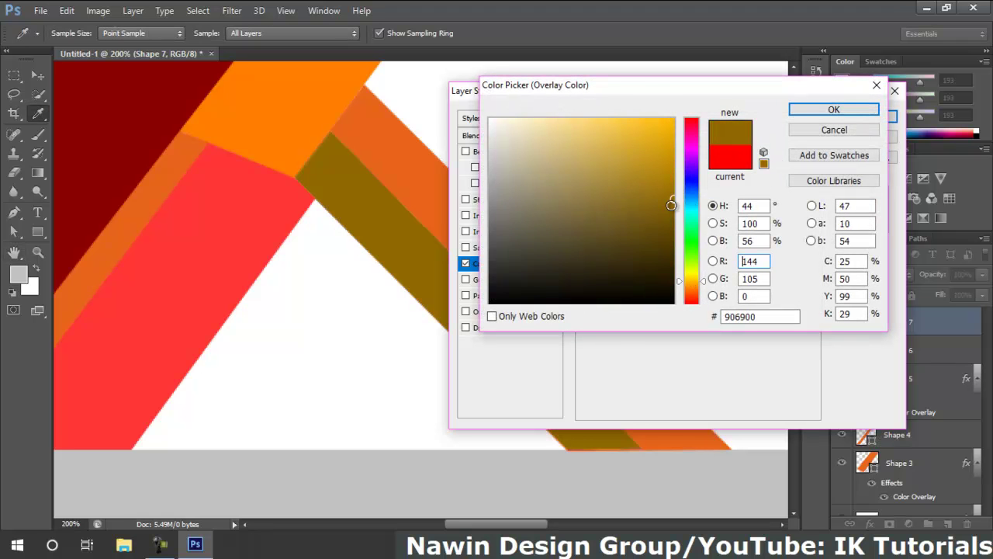
pyautogui.moveTo(674, 200)
pyautogui.mouseDown()
pyautogui.moveTo(661, 148)
pyautogui.moveTo(672, 151)
pyautogui.mouseUp()
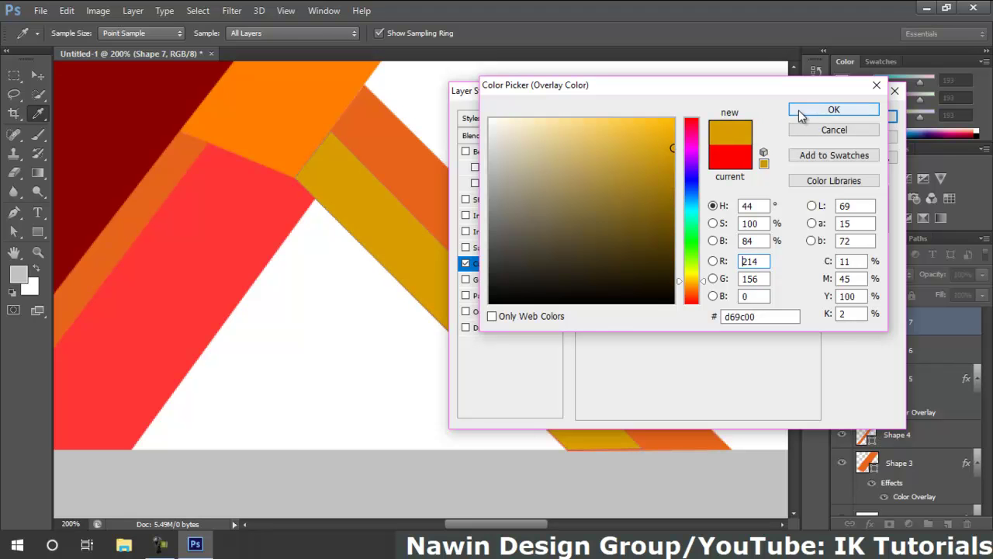
pyautogui.click(844, 114)
pyautogui.click(845, 117)
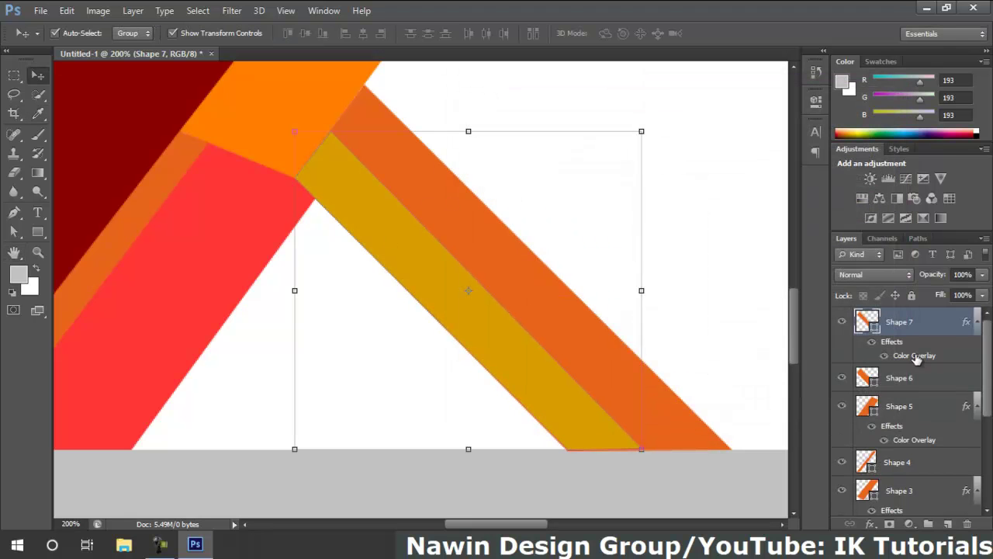
# - Apply a Color Overlay of yellow d6bf00 to the wider slanted band beneath the dark yellow one
pyautogui.click(931, 386)
pyautogui.doubleClick(950, 382)
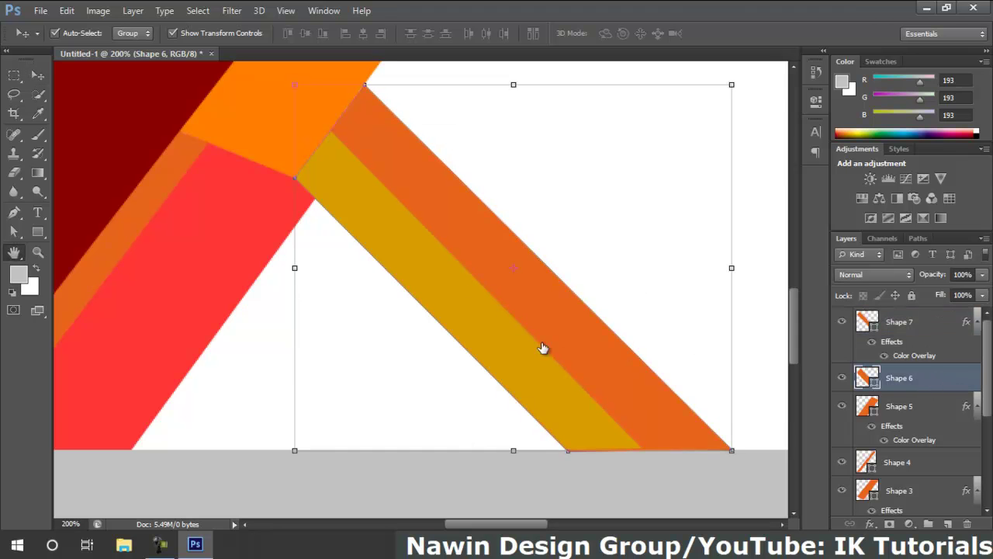
pyautogui.click(495, 264)
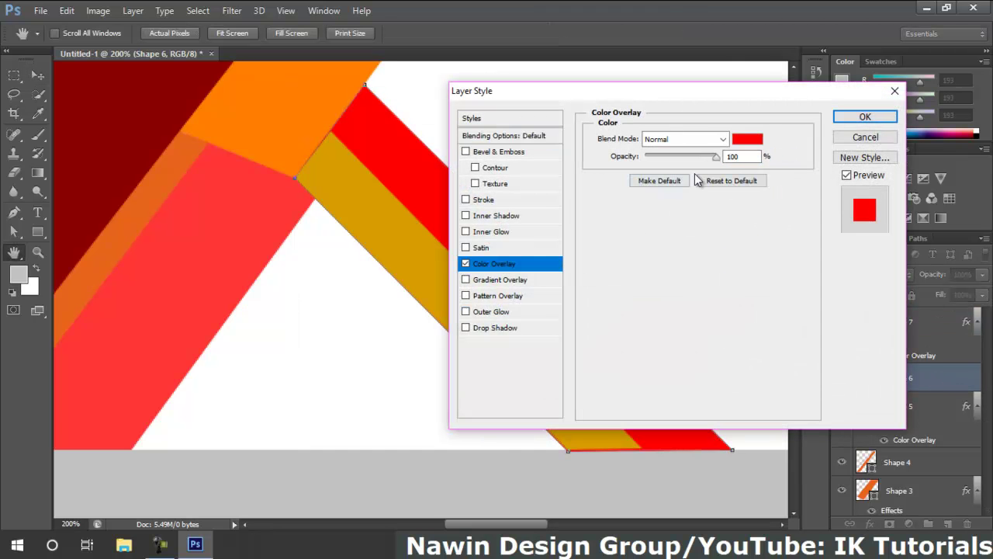
pyautogui.click(747, 139)
pyautogui.moveTo(690, 250); pyautogui.dragTo(693, 283)
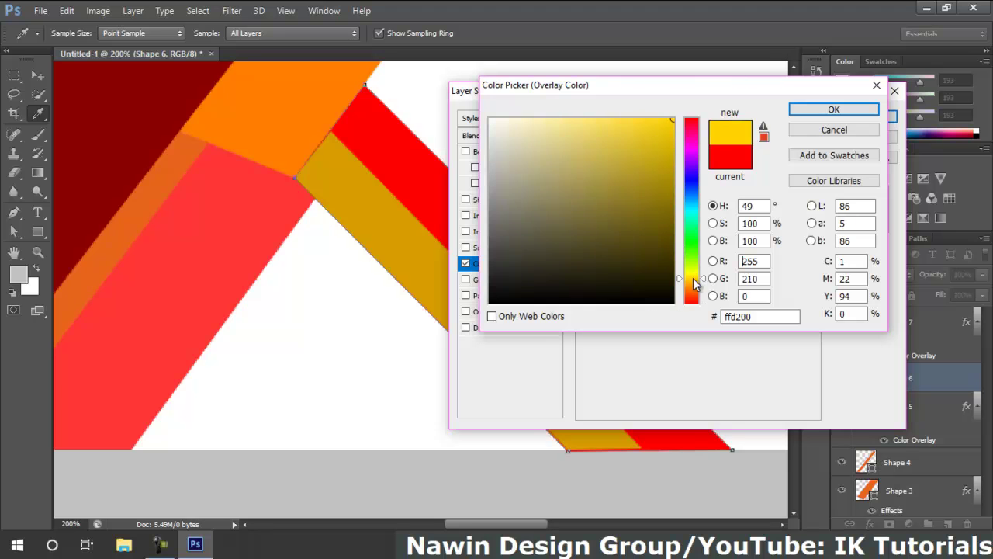
pyautogui.click(365, 222)
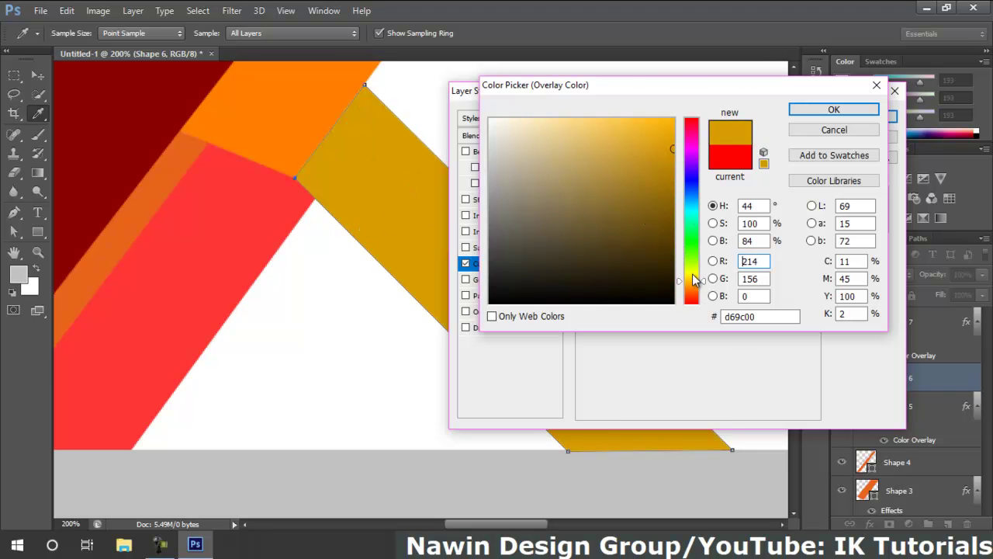
pyautogui.click(692, 275)
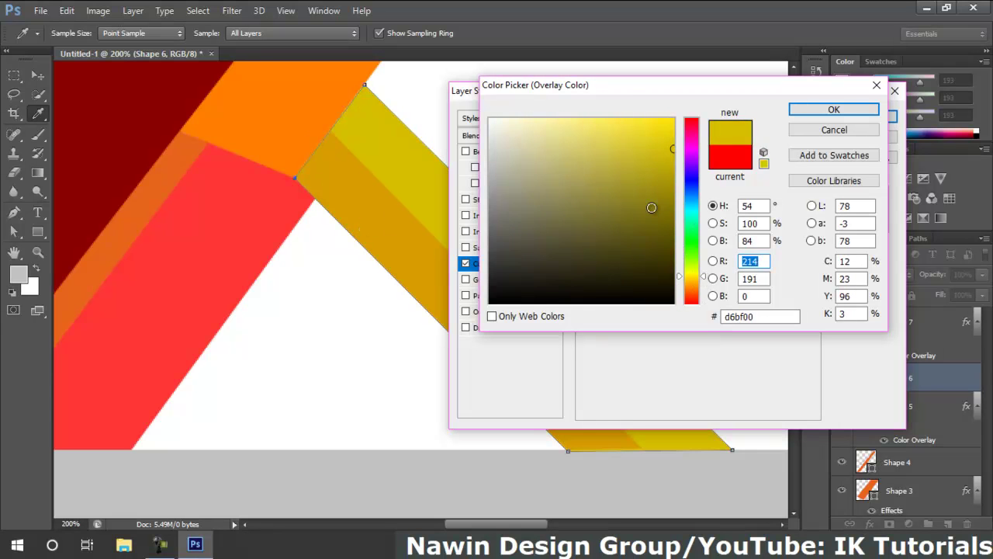
pyautogui.click(800, 110)
pyautogui.click(866, 116)
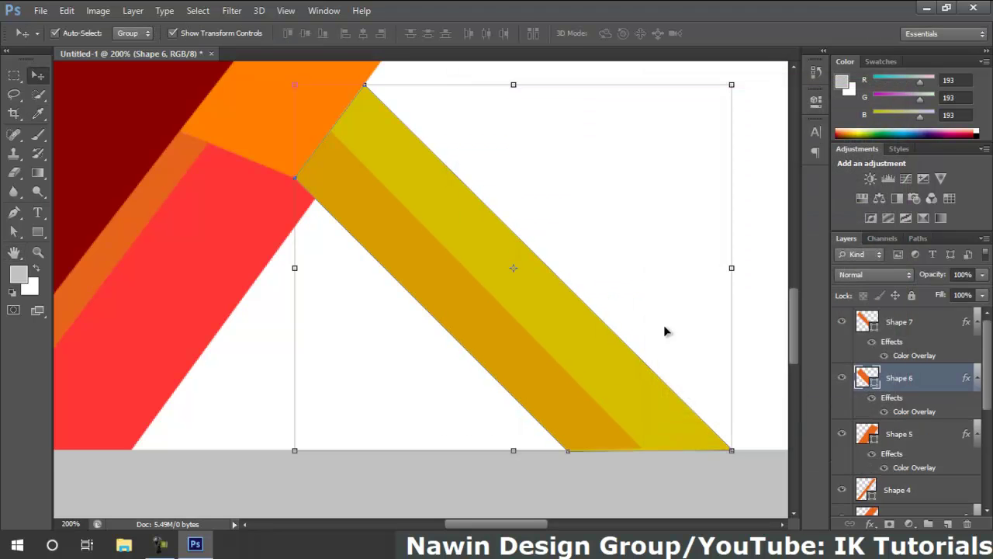
pyautogui.press('z')
pyautogui.click(566, 479)
pyautogui.keyDown('alt'); pyautogui.click(573, 480); pyautogui.keyUp('alt')
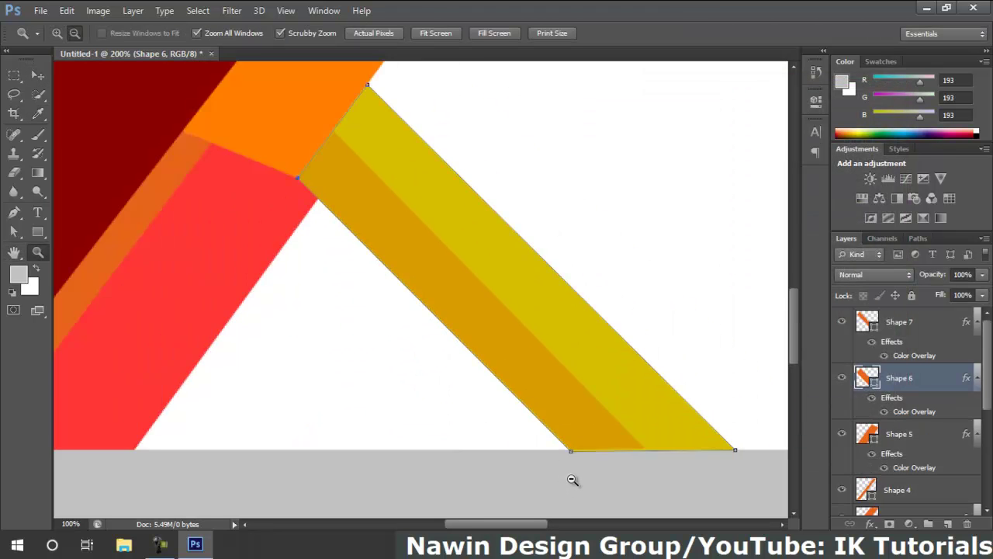
pyautogui.keyDown('alt'); pyautogui.click(575, 481); pyautogui.keyUp('alt')
pyautogui.press('v')
pyautogui.click(585, 486)
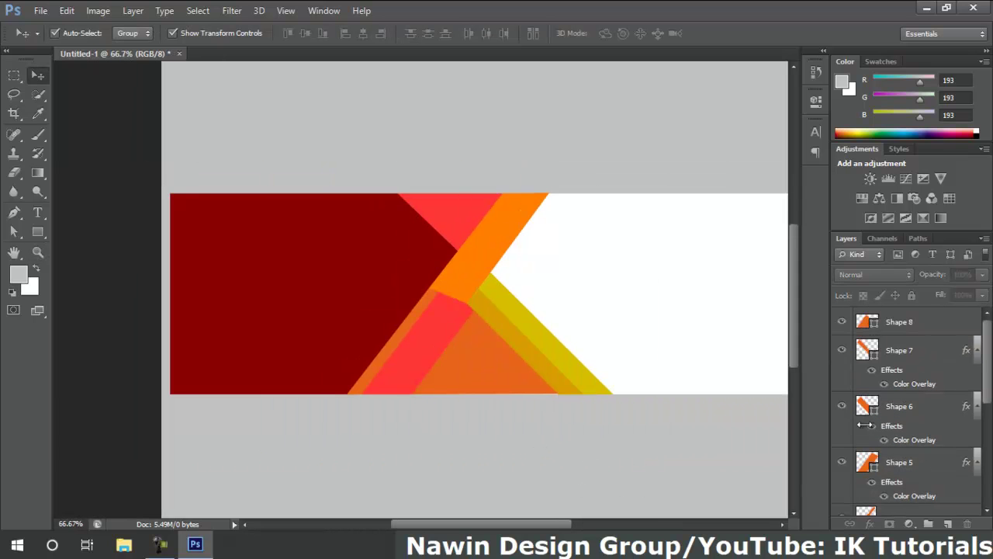
# - Apply a Smooth Inner Bevel to the lower orange triangle with depth 52%, size 87 px and soften 8 px
pyautogui.doubleClick(954, 319)
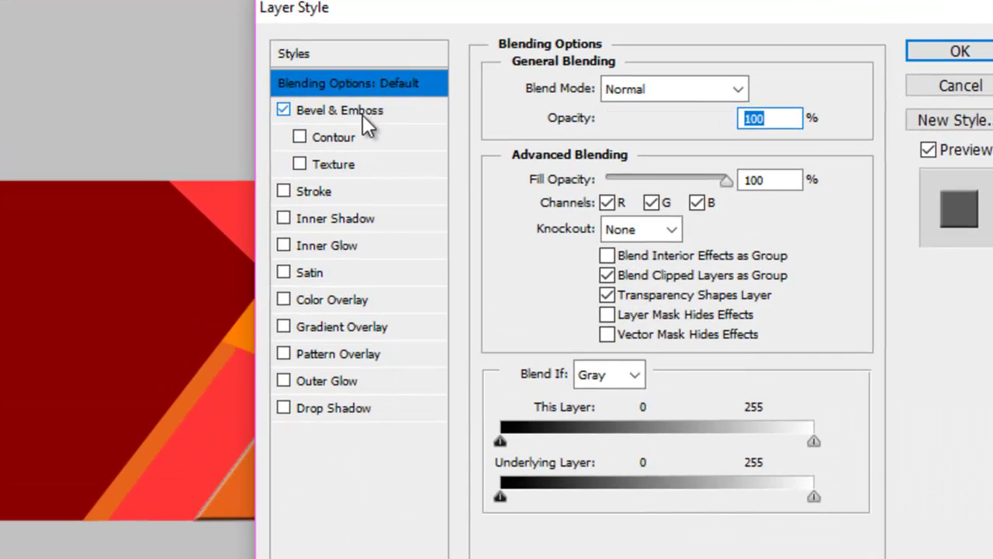
pyautogui.click(361, 112)
pyautogui.moveTo(475, 3); pyautogui.dragTo(691, 36)
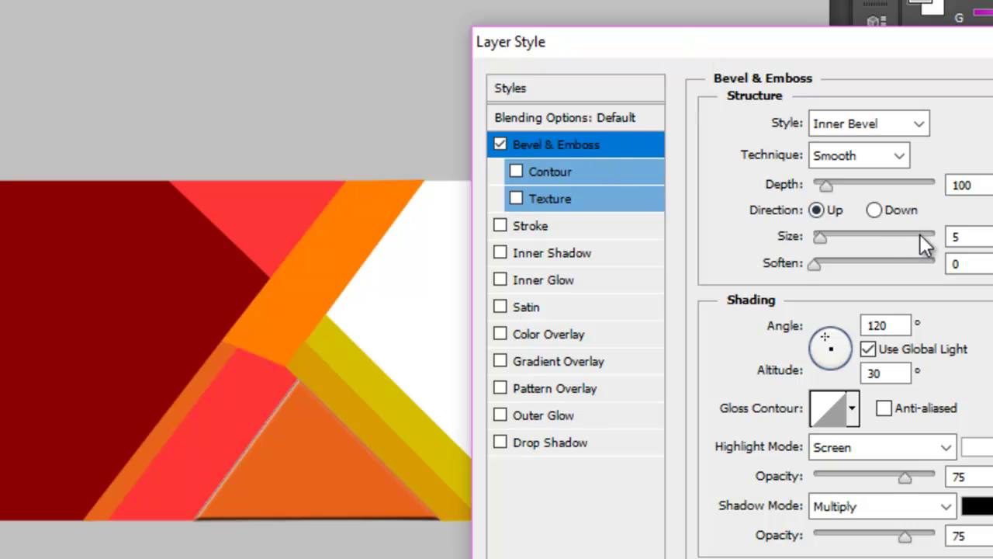
pyautogui.click(859, 163)
pyautogui.click(857, 166)
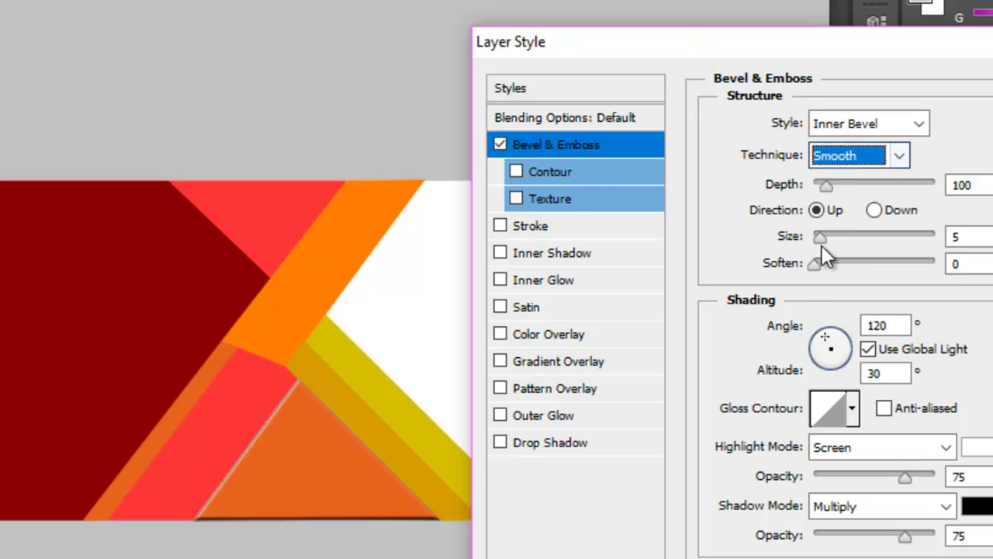
pyautogui.moveTo(825, 236); pyautogui.dragTo(860, 250)
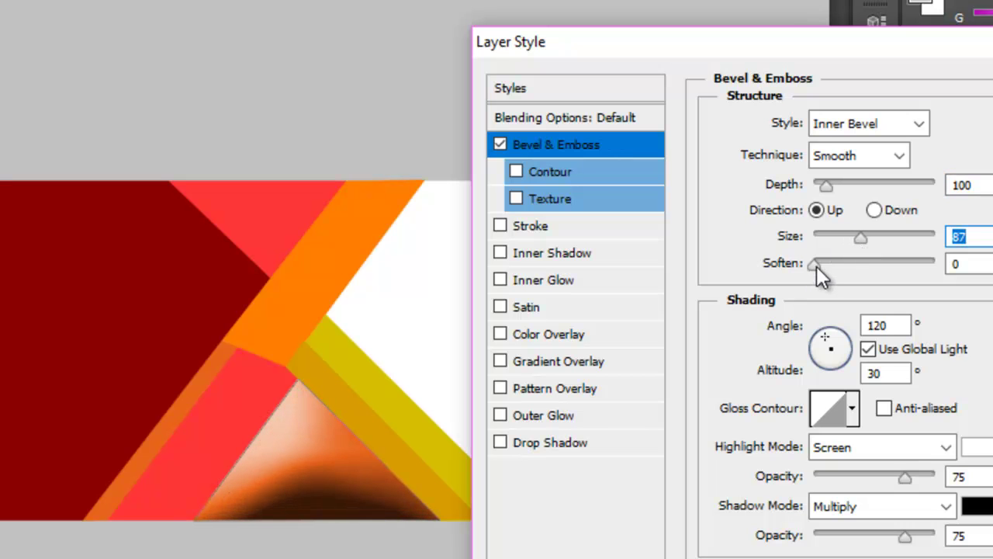
pyautogui.moveTo(817, 266); pyautogui.dragTo(891, 272)
pyautogui.moveTo(945, 272); pyautogui.dragTo(870, 267)
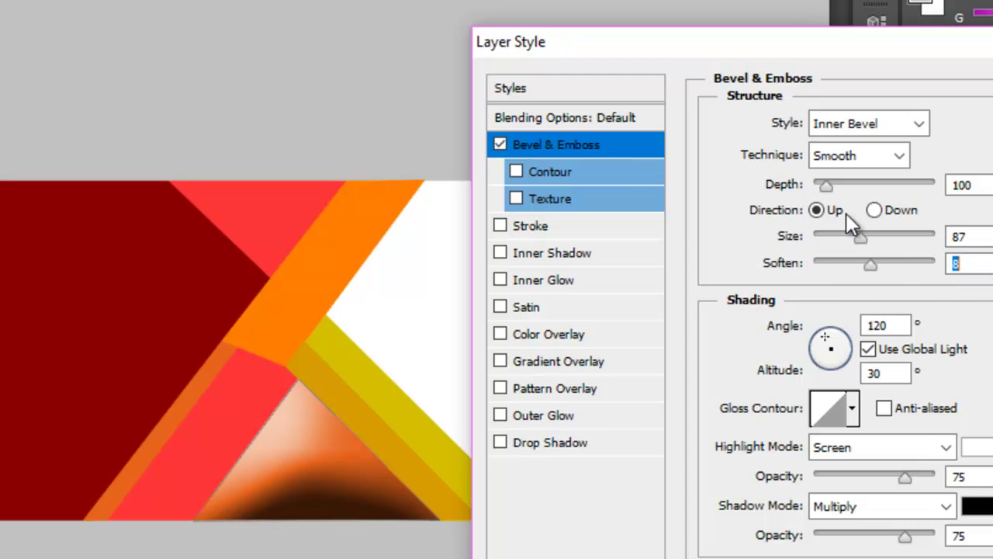
pyautogui.moveTo(839, 189); pyautogui.dragTo(821, 191)
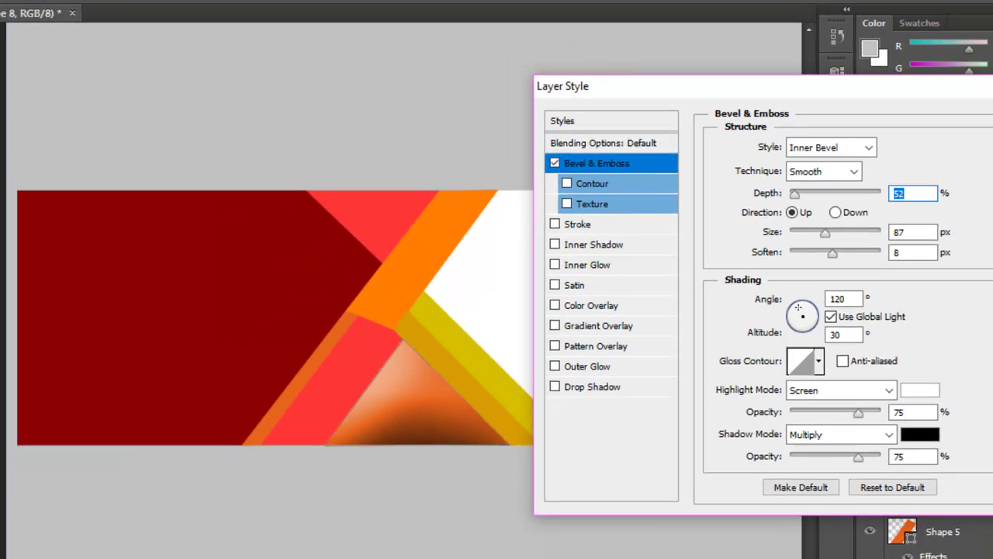
pyautogui.click(988, 138)
# - Copy the beveled triangle's layer style and paste it onto the red triangle at the banner's upper edge
pyautogui.rightClick(935, 330)
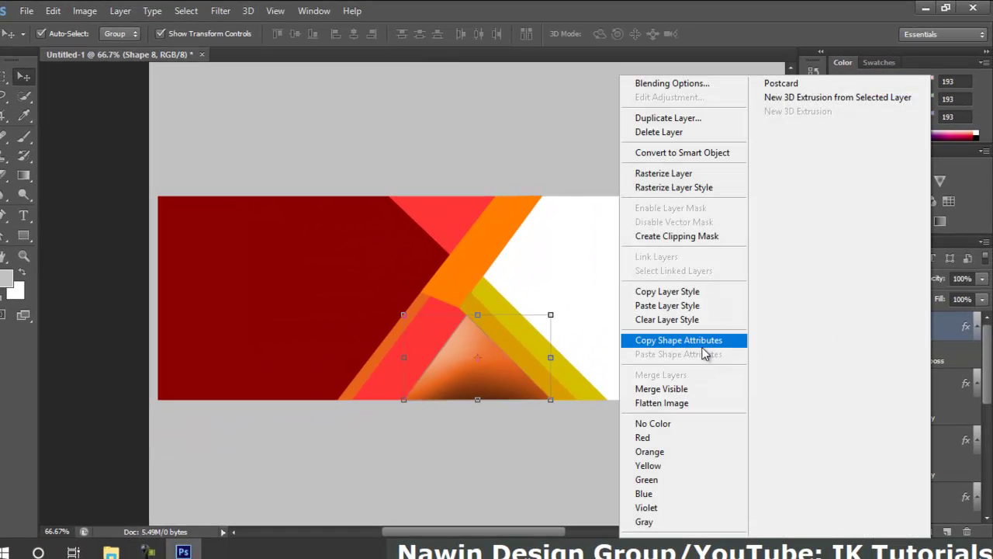
pyautogui.click(690, 295)
pyautogui.click(454, 226)
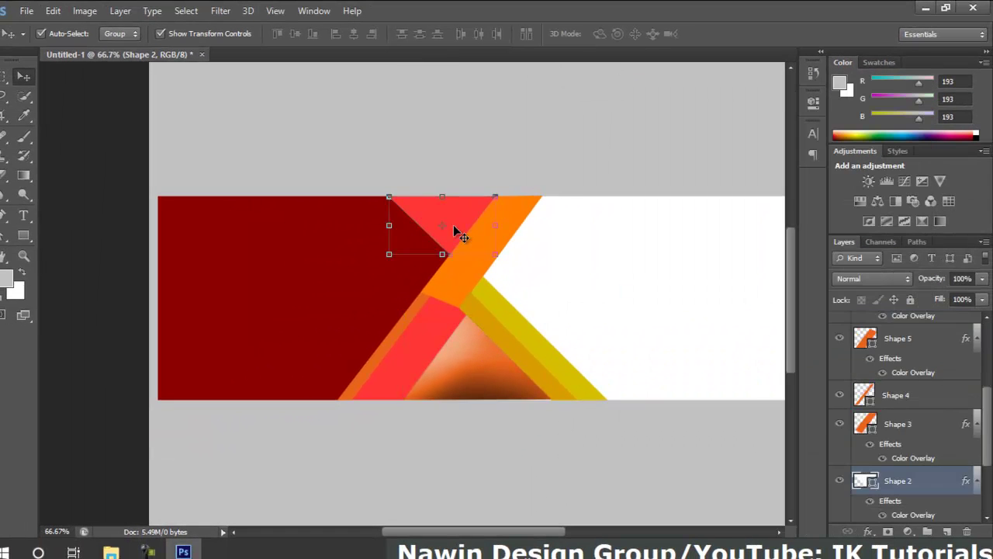
pyautogui.rightClick(955, 475)
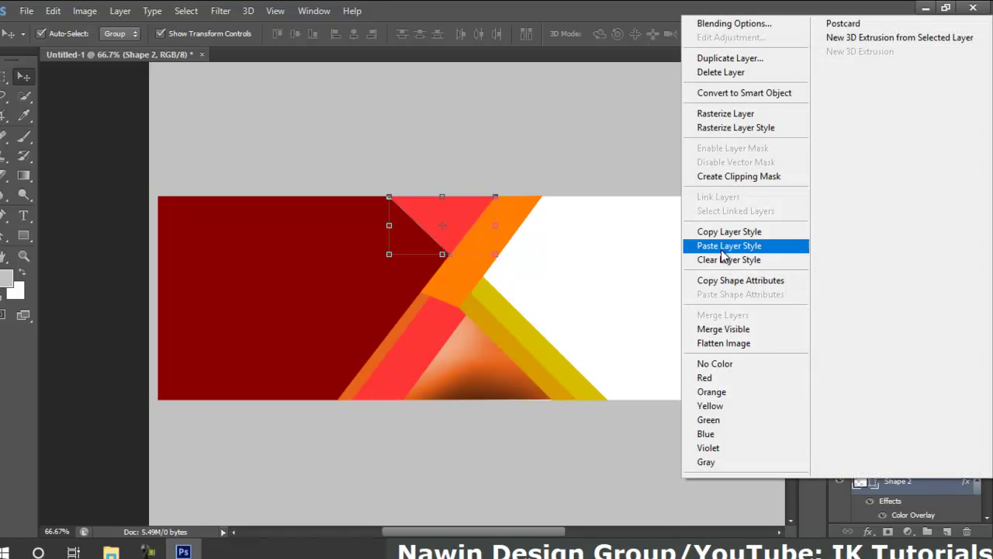
pyautogui.click(723, 246)
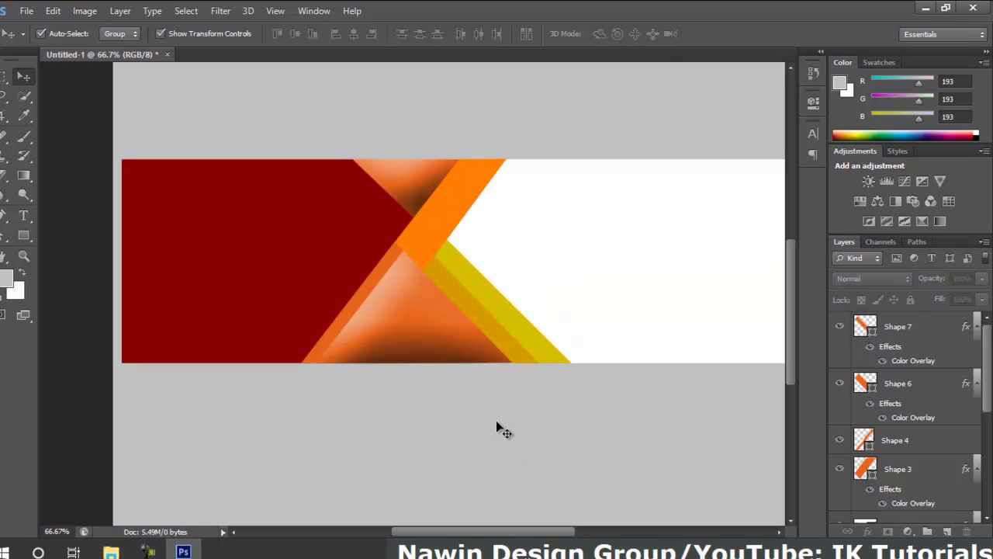
# - Add the white text "Nawin Design" in Sigmar One at 8 pt on the dark red area
pyautogui.click(25, 217)
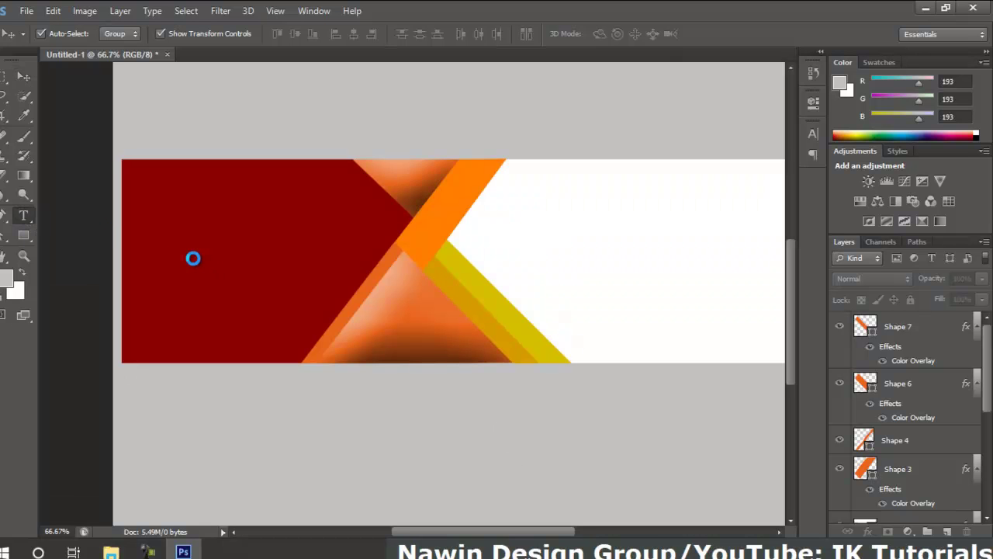
pyautogui.click(194, 259)
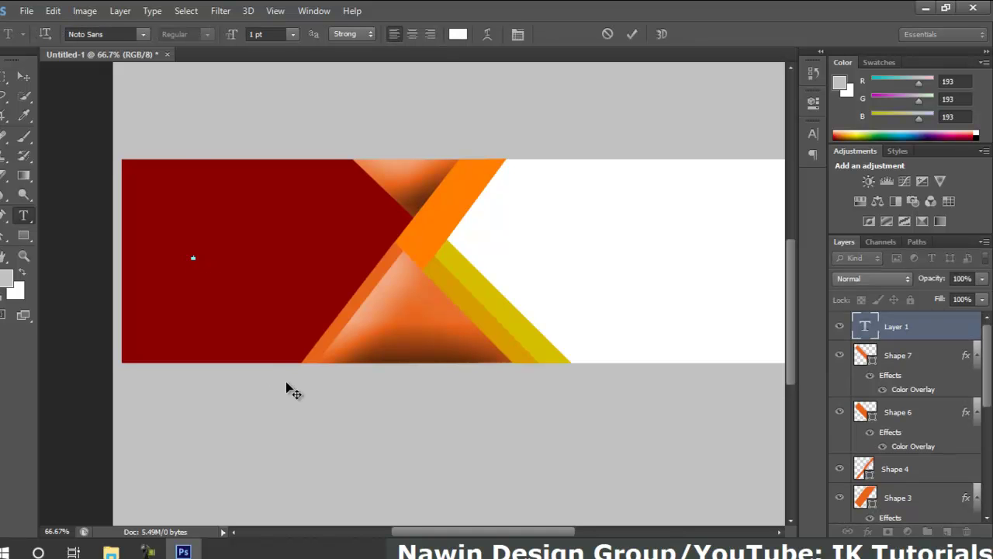
pyautogui.click(294, 34)
pyautogui.click(293, 151)
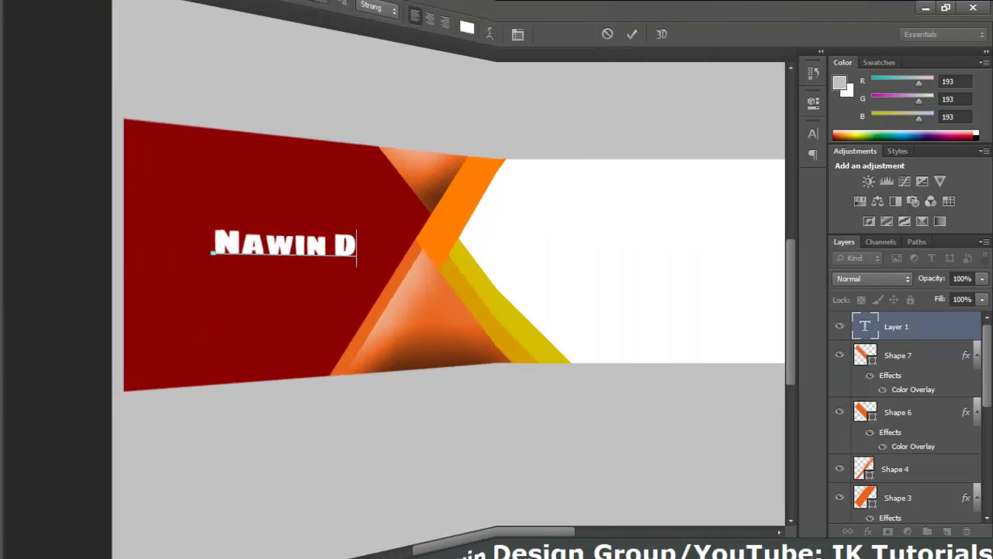
pyautogui.write('esi')
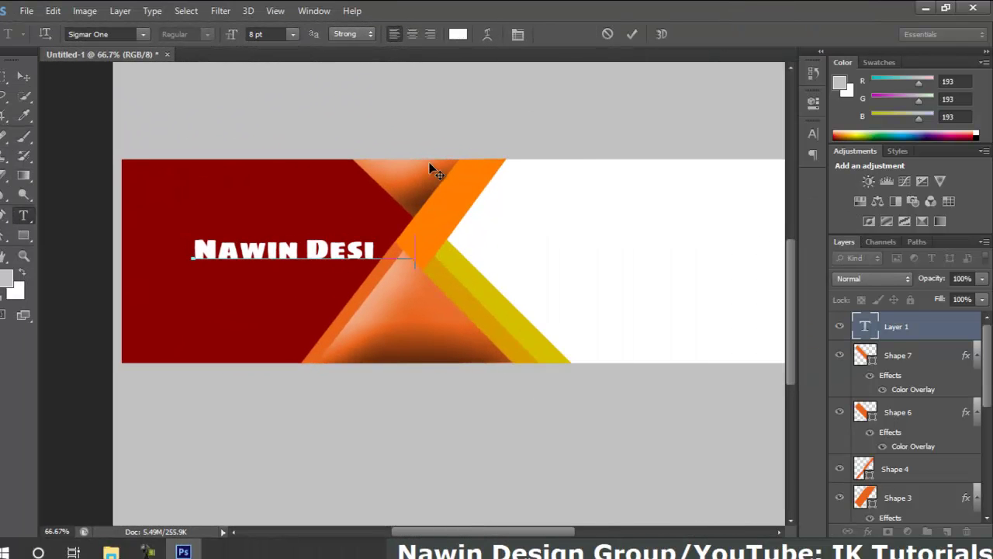
pyautogui.write('gn')
pyautogui.click(632, 34)
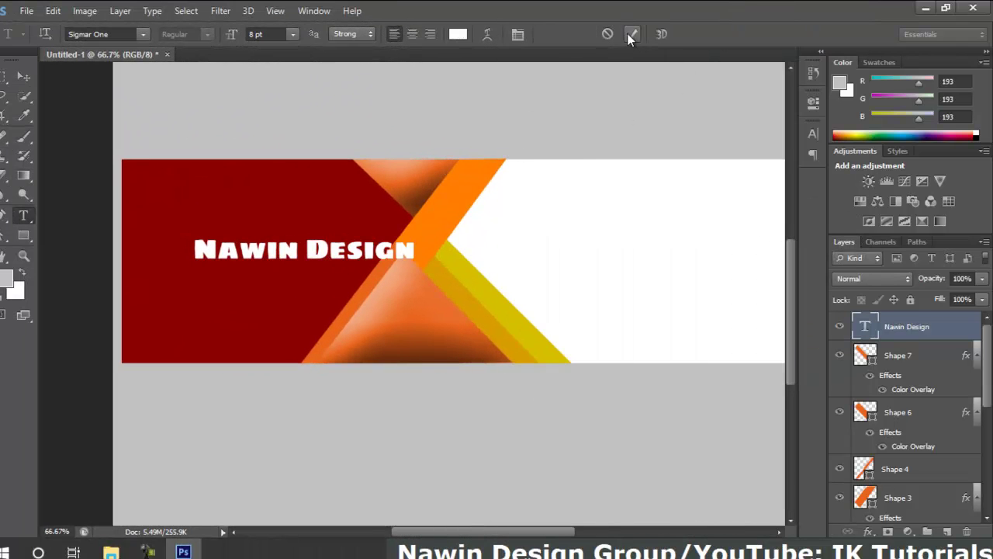
# - Move the "Nawin Design" text up and left so it fits within the dark red area
pyautogui.press('v')
pyautogui.moveTo(377, 256); pyautogui.dragTo(336, 238)
pyautogui.click(458, 433)
# - Add the text "IK Tutorials" in dark red HorusN at 8 pt on the banner's white area
pyautogui.moveTo(492, 535); pyautogui.dragTo(552, 536)
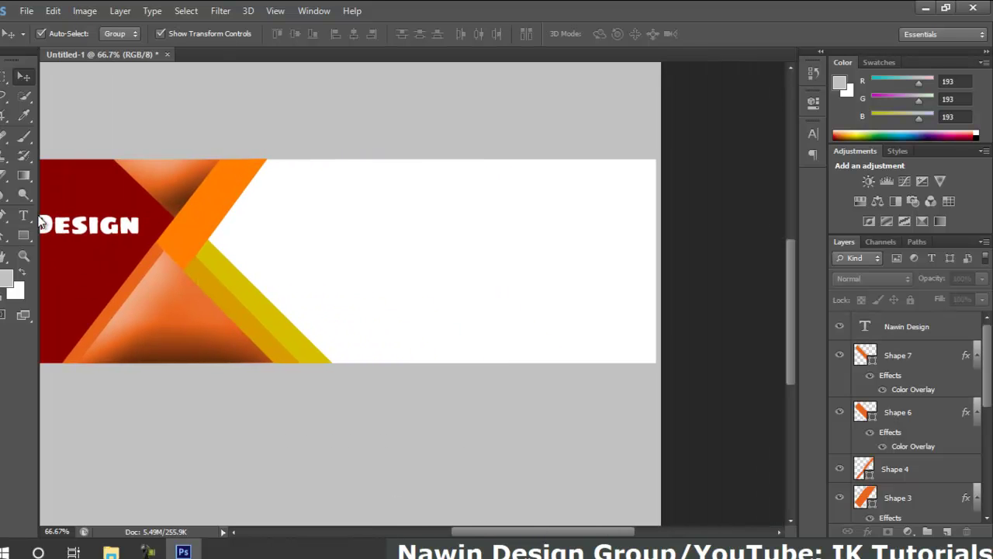
pyautogui.press('t')
pyautogui.click(333, 247)
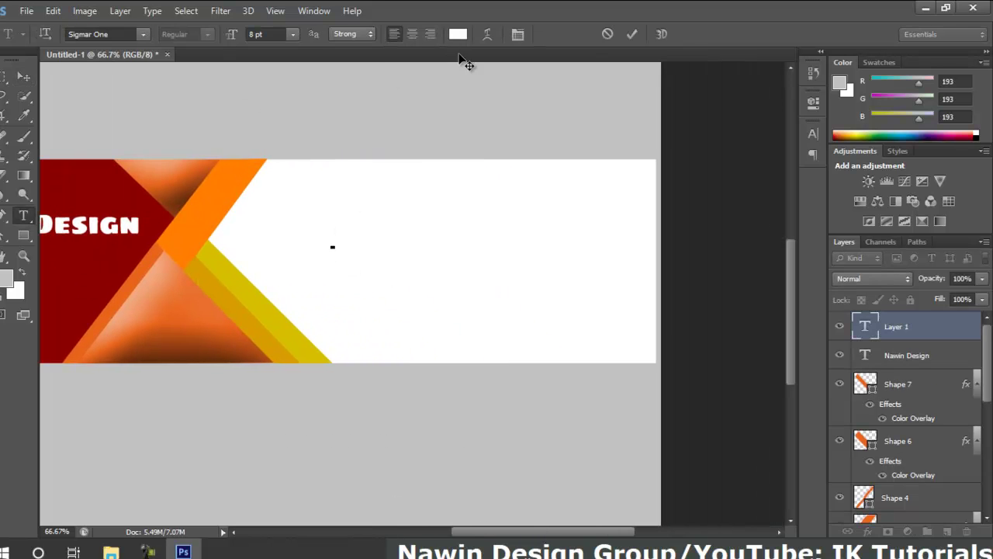
pyautogui.click(458, 35)
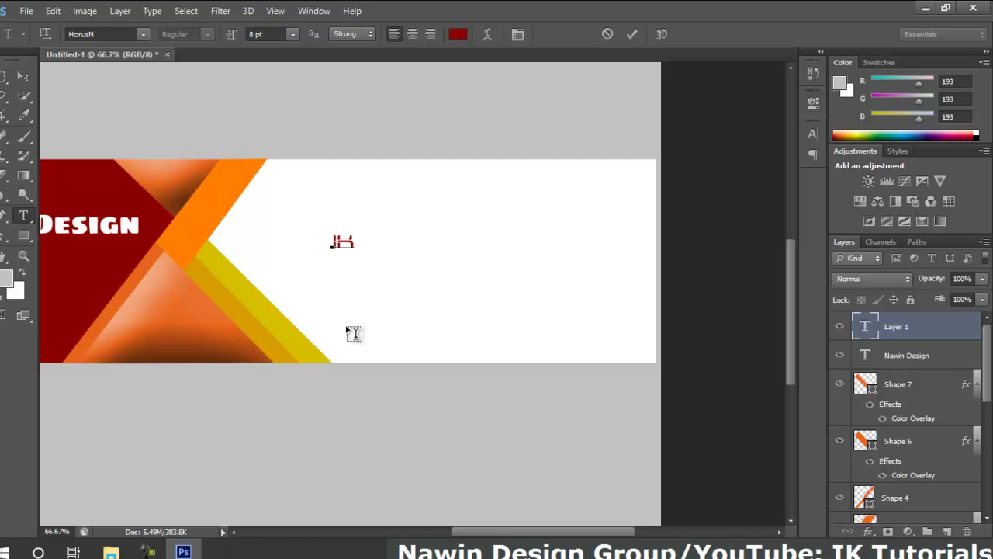
pyautogui.write('TUTORIALS')
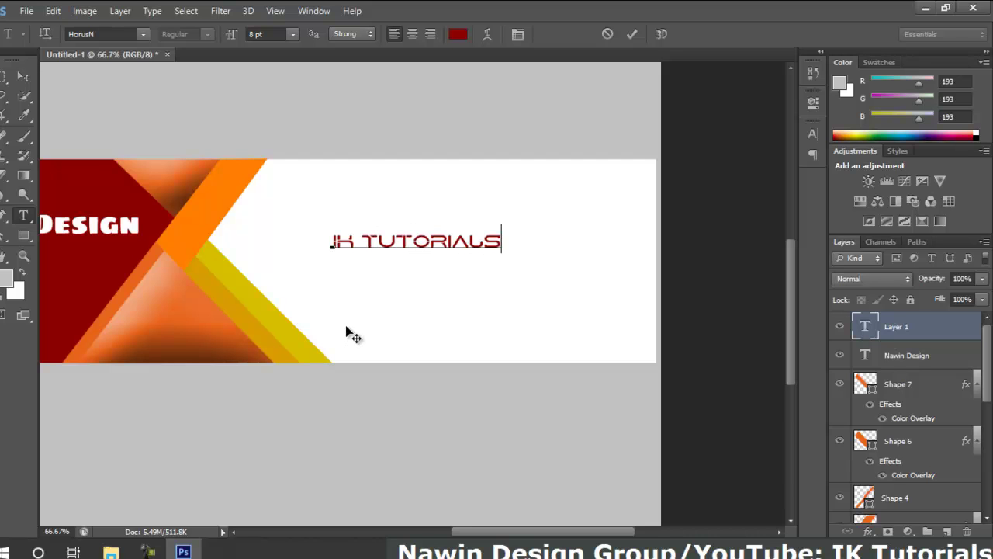
pyautogui.click(630, 35)
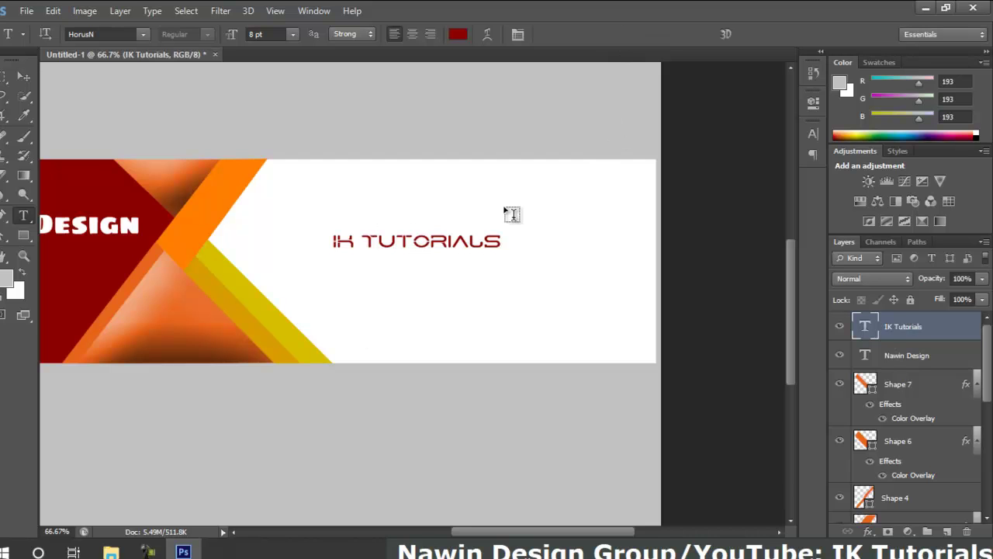
# - Move the "IK Tutorials" text left, close to where the orange and yellow bands meet
pyautogui.press('v')
pyautogui.moveTo(478, 243); pyautogui.dragTo(377, 245)
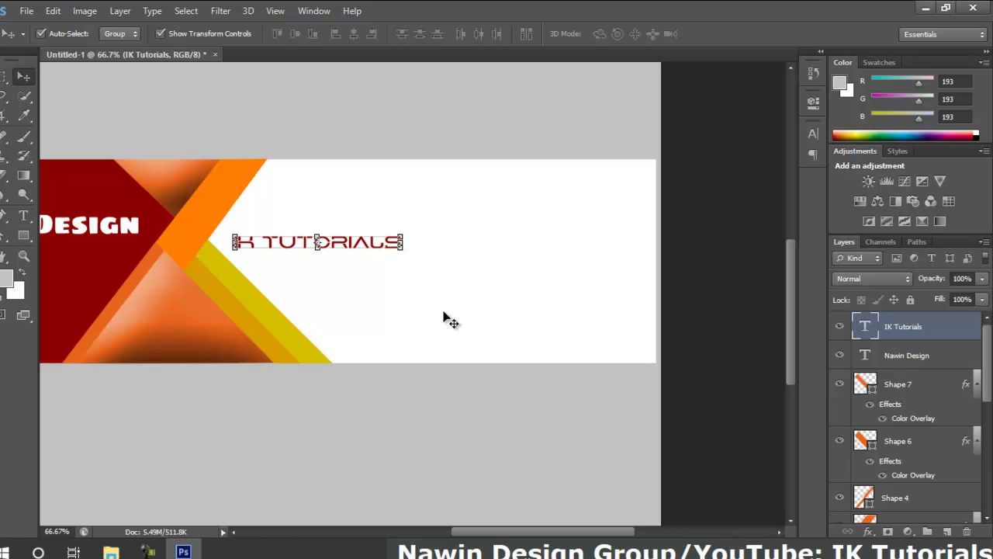
pyautogui.click(472, 456)
# - Start a new text line in the white area right of "IK Tutorials", setting its size to 6 pt and choosing its color
pyautogui.click(24, 215)
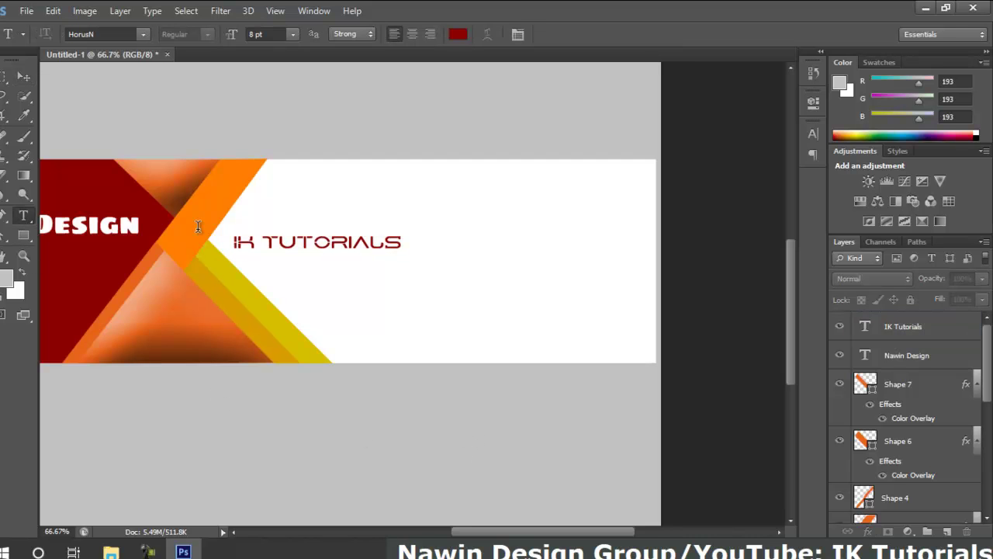
pyautogui.click(447, 233)
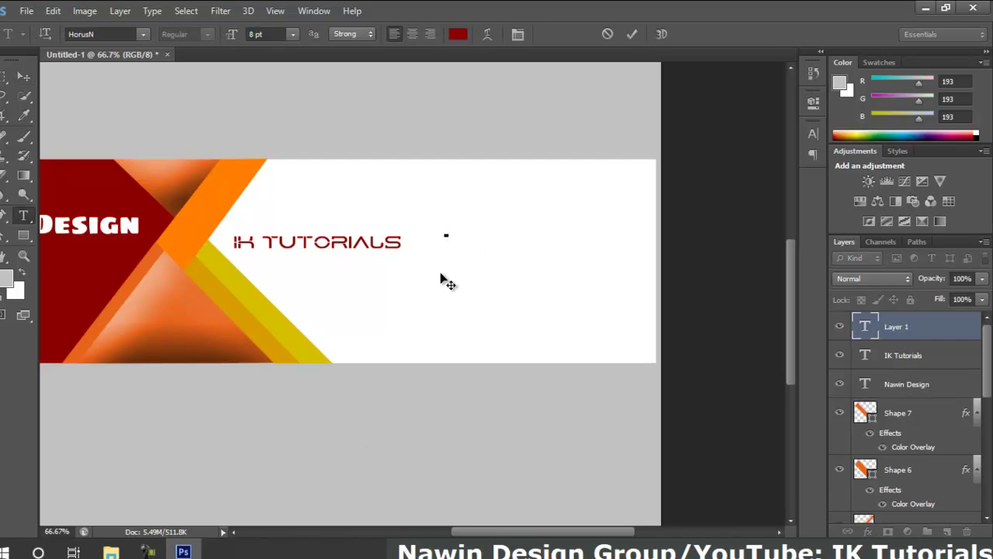
pyautogui.click(296, 34)
pyautogui.click(285, 77)
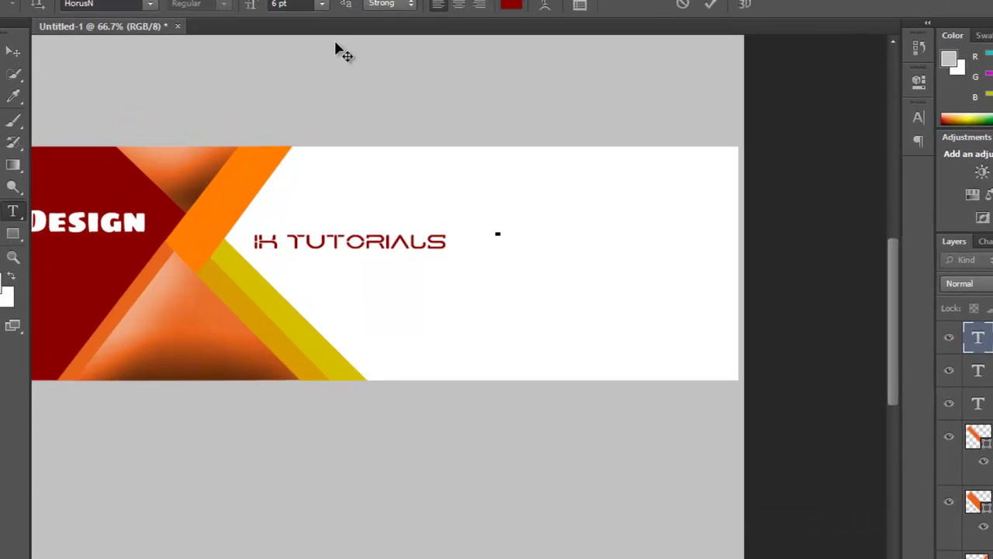
pyautogui.click(624, 2)
pyautogui.click(696, 215)
pyautogui.click(992, 34)
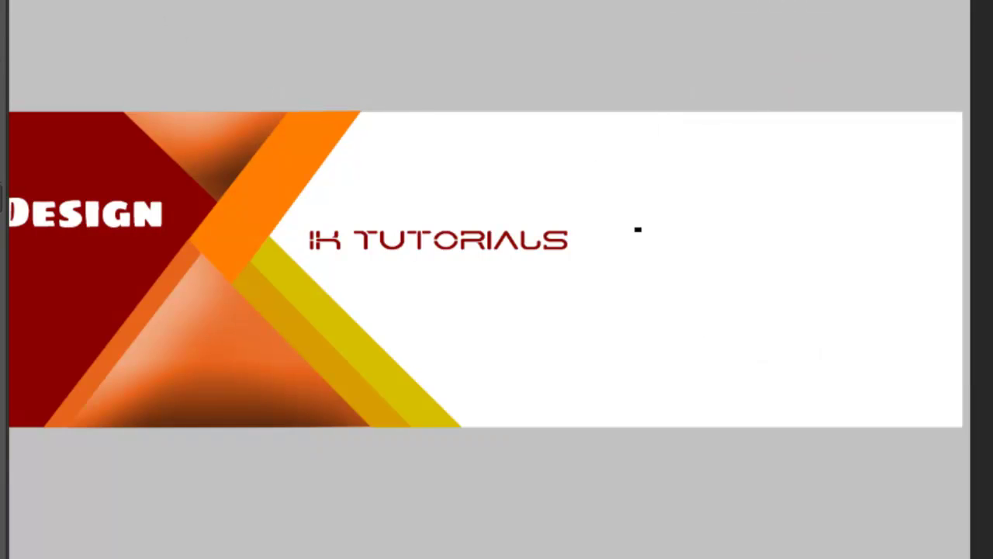
pyautogui.click(199, 2)
pyautogui.click(215, 12)
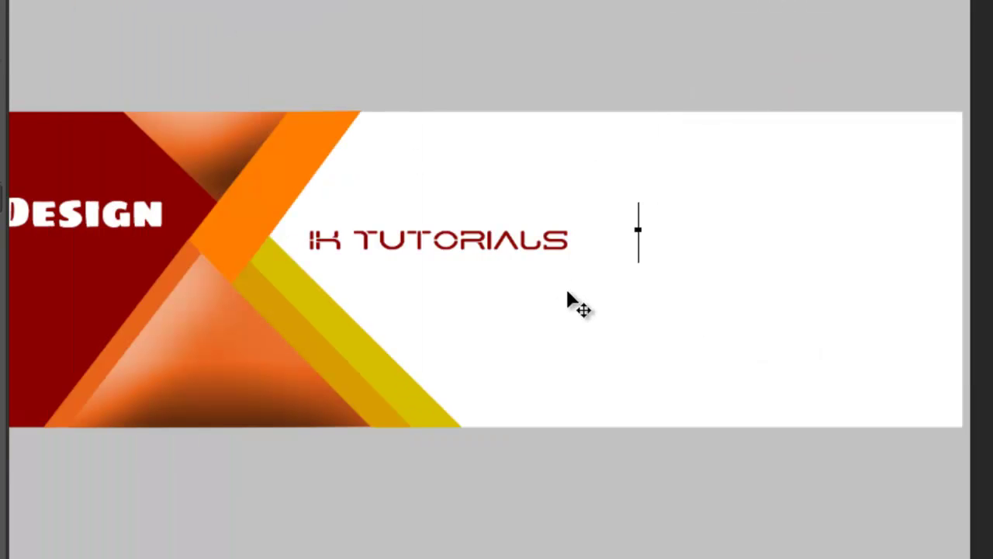